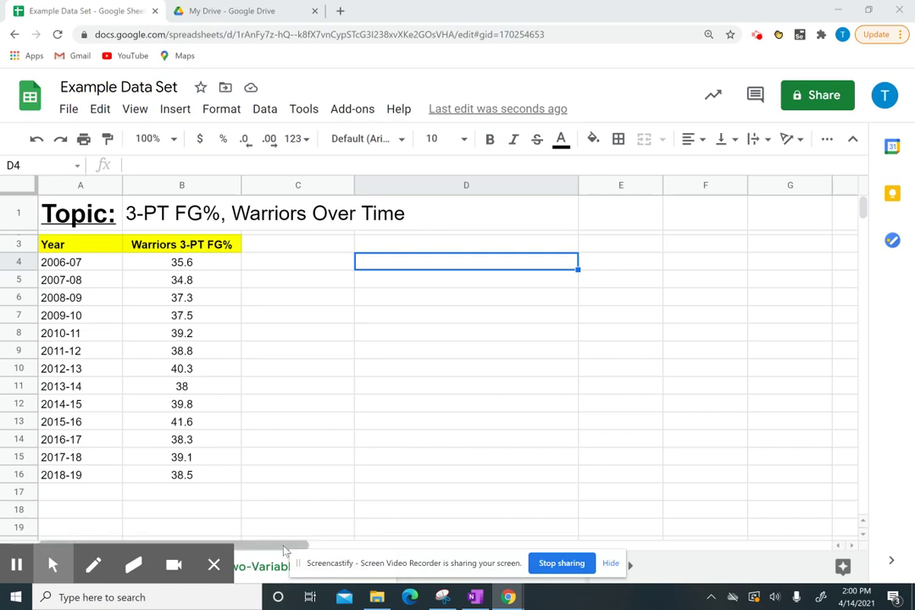
- Insert one blank column between the Year column and the Warriors 3-PT FG% column
click(213, 574)
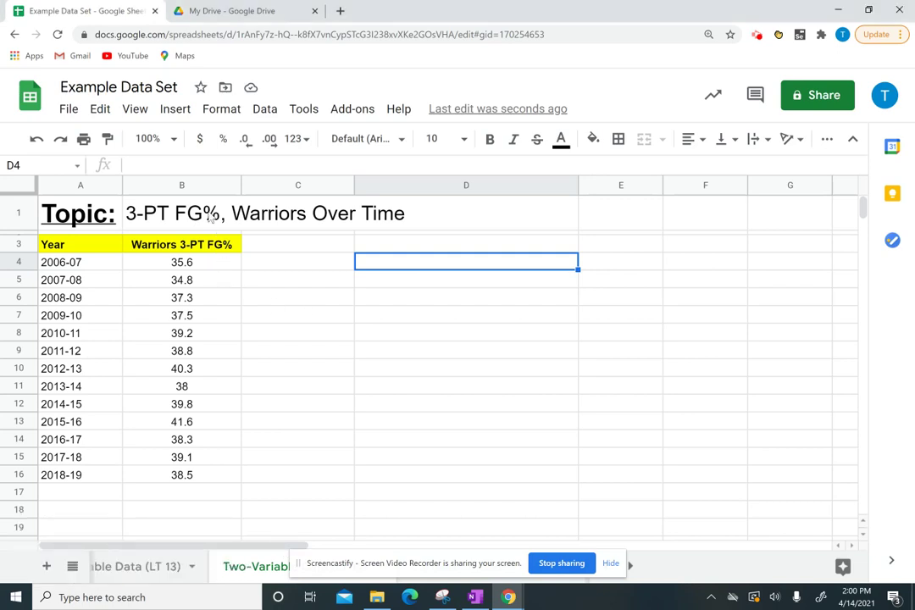
click(177, 188)
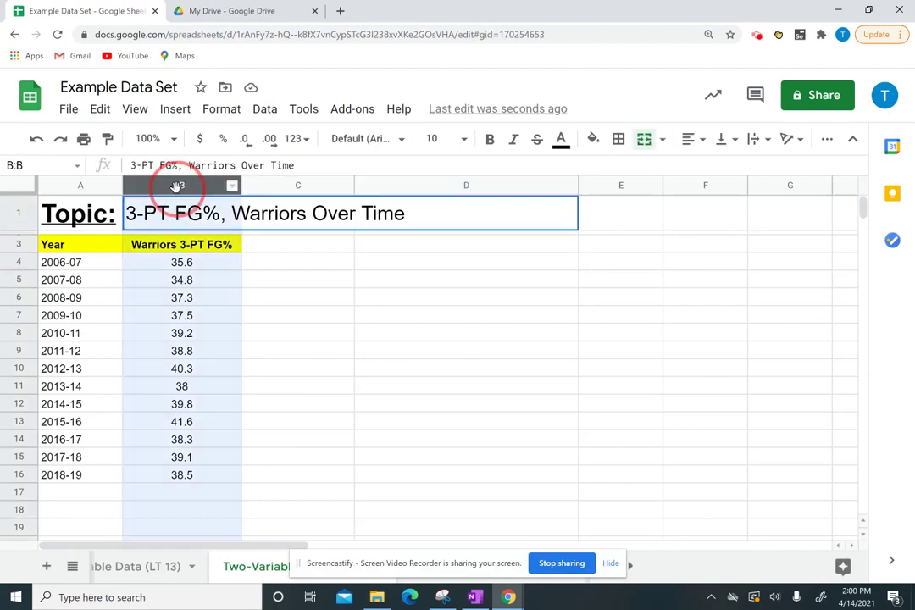
right_click(176, 186)
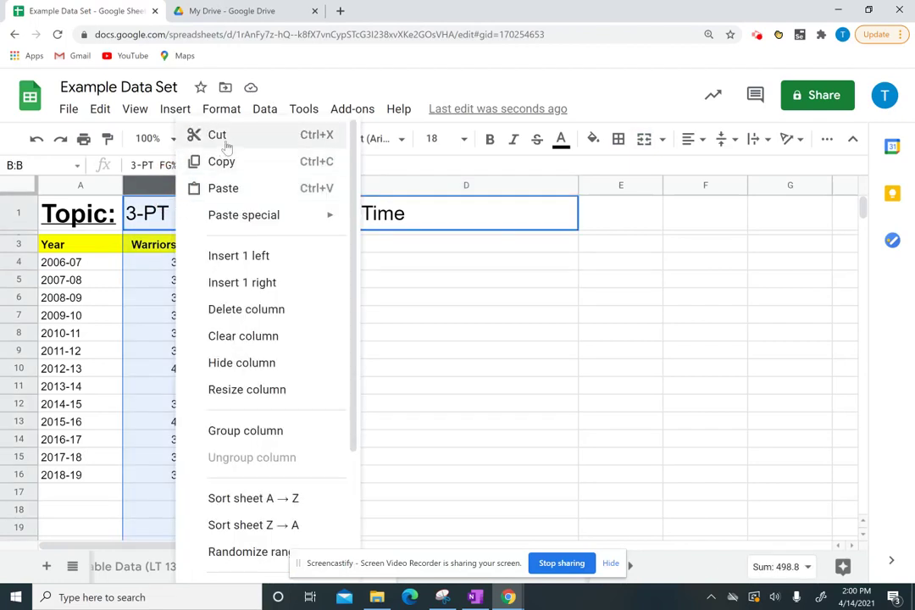
click(238, 257)
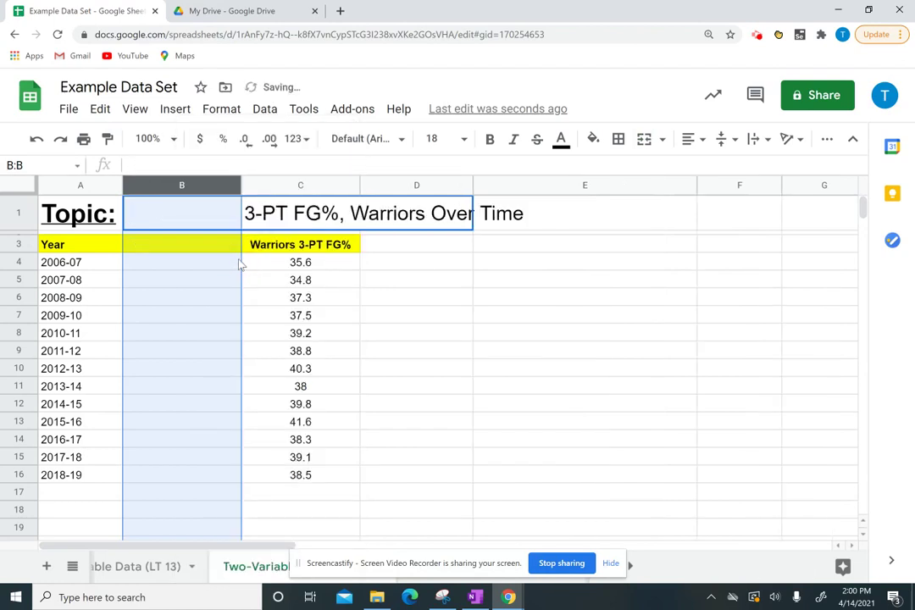
- Enter the header "Year by Number" in cell B3 of the new column
click(185, 246)
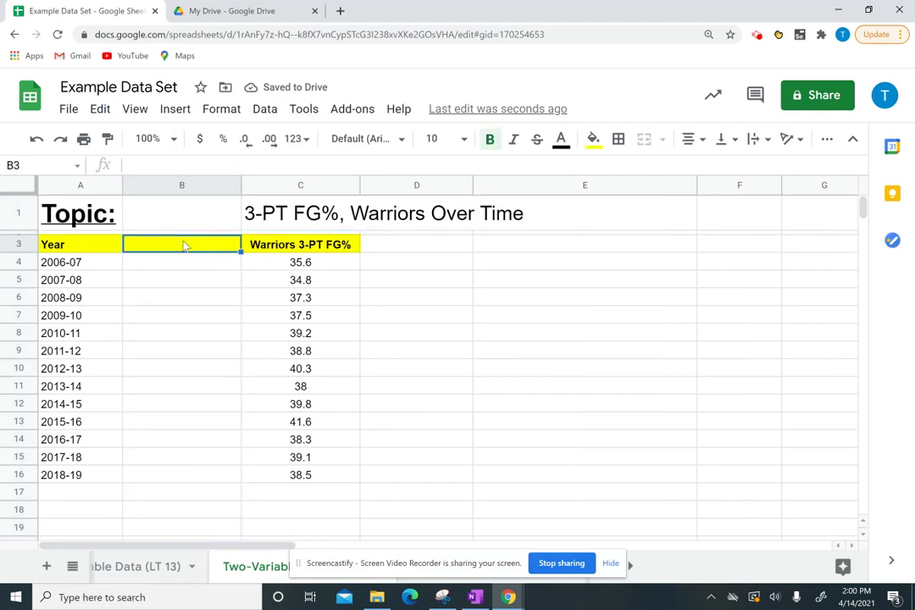
double_click(185, 245)
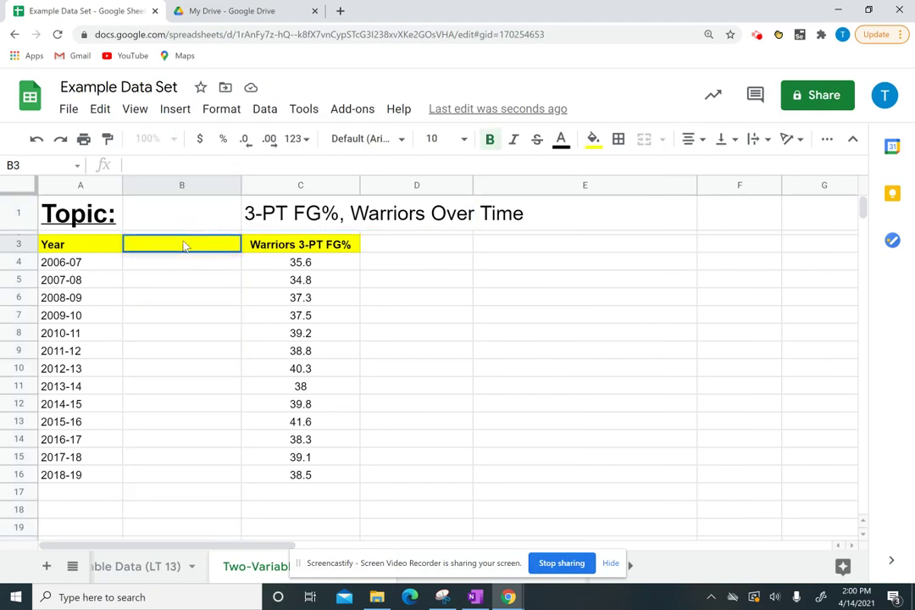
text(Year by Number)
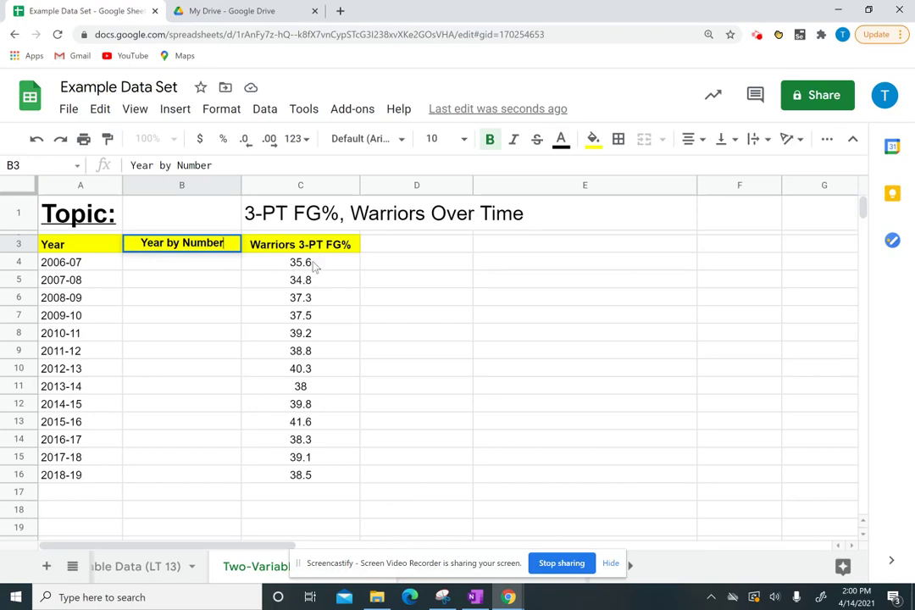
- Number the seasons from 0 to 12 in cells B4 through B16, starting with 0 for 2006-07
click(200, 270)
double_click(200, 271)
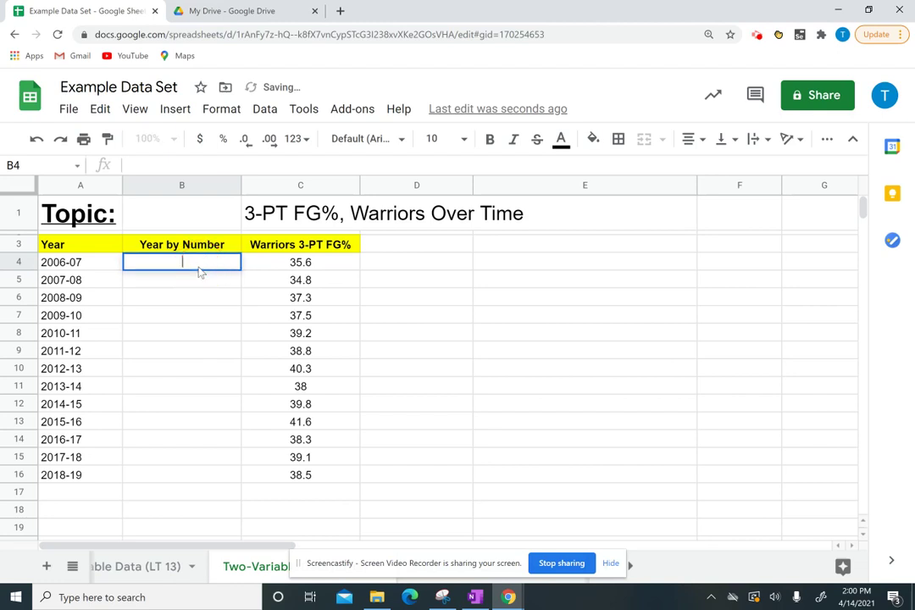
text(0)
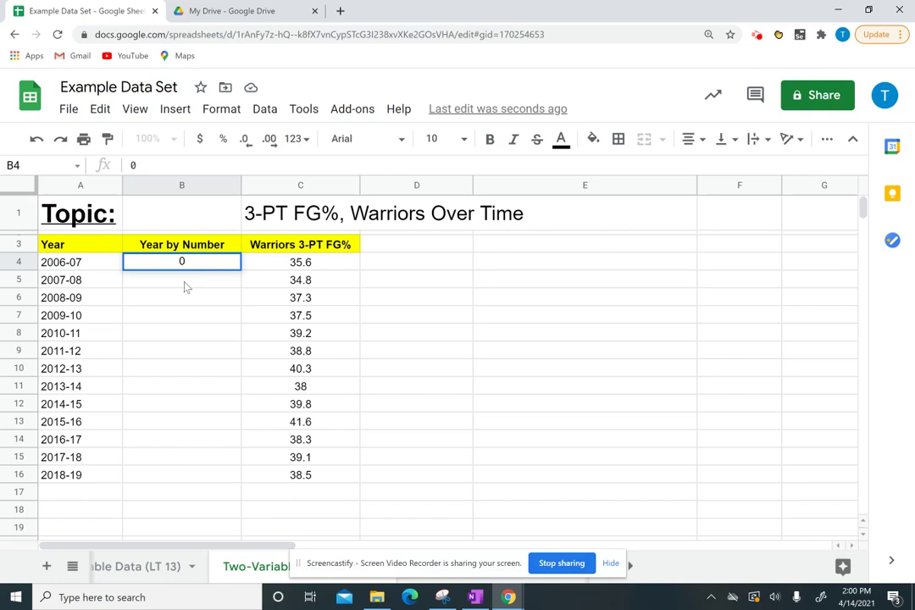
click(185, 286)
text(1)
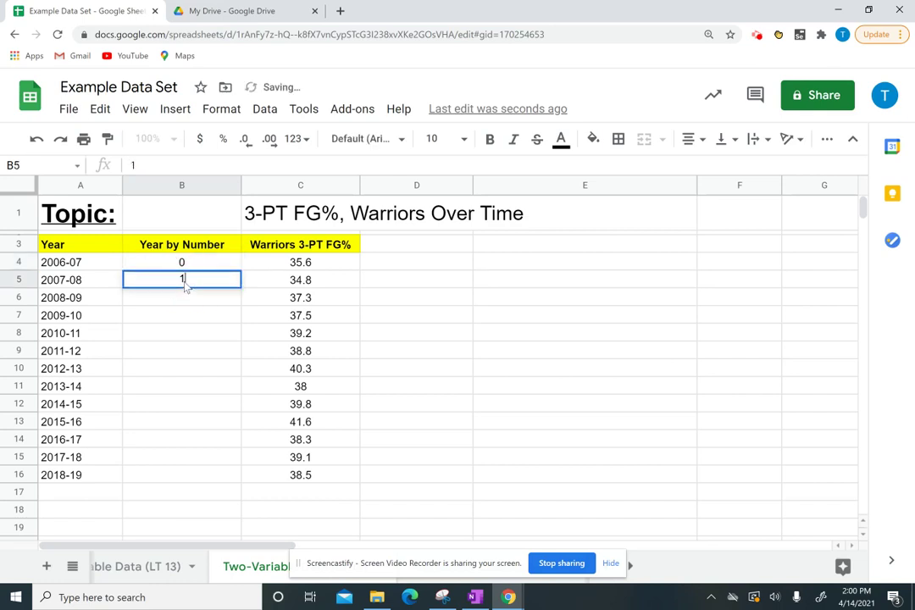
key(Return)
text(2)
key(Return)
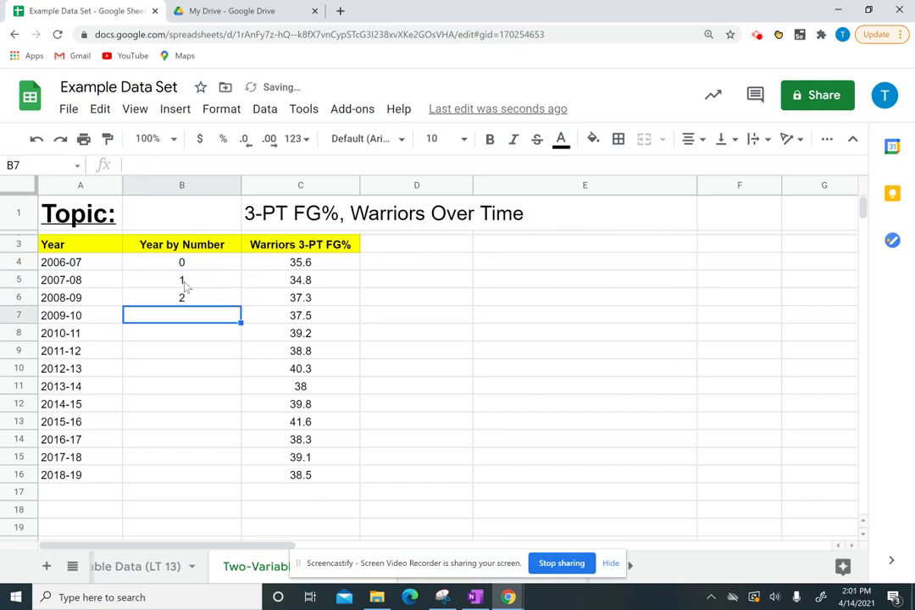
text(3)
key(Return)
text(4)
key(Return)
text(5)
key(Return)
text(6 7 8 9 10 11 12)
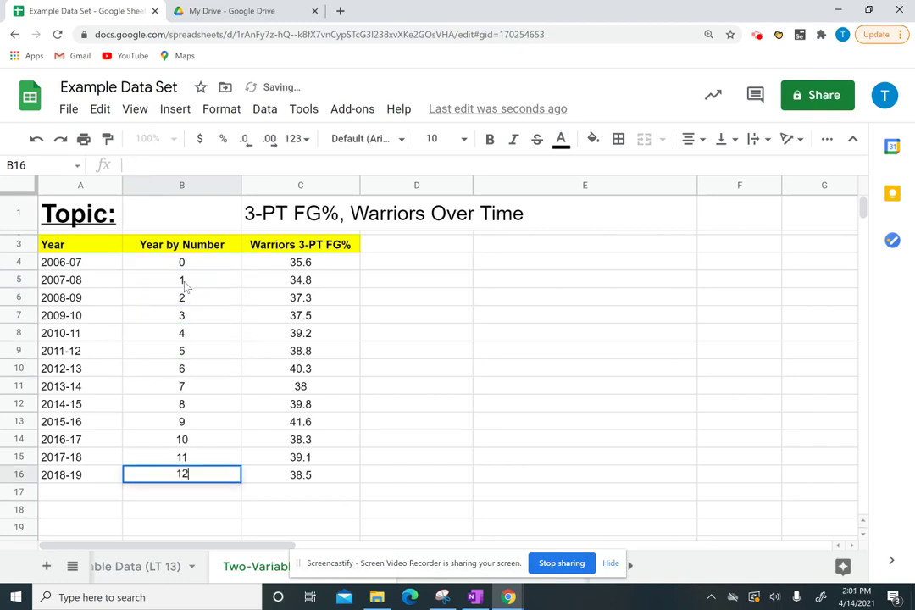
key(Return)
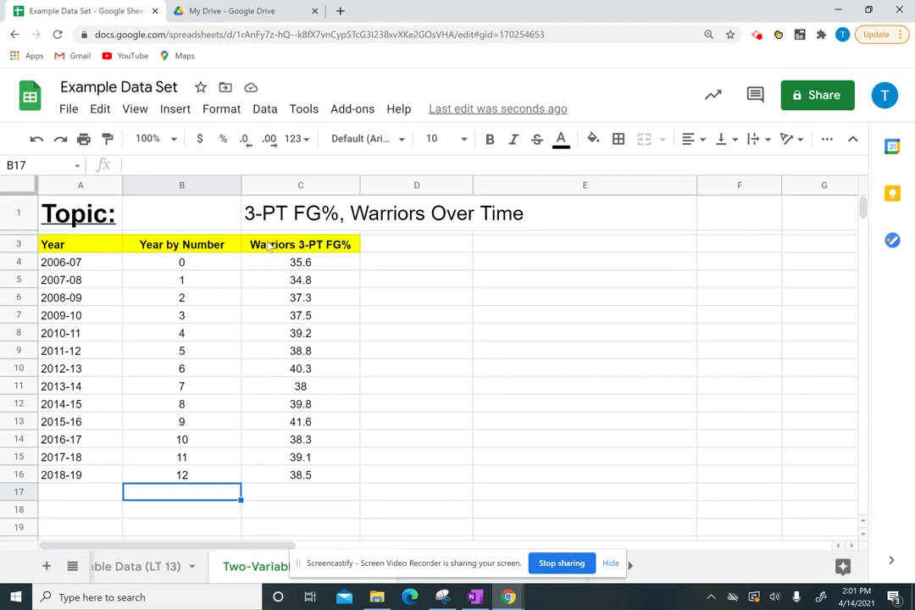
- Extend the header in B3 to "Year by Number (x axis)" and fit column B's width to it
double_click(229, 246)
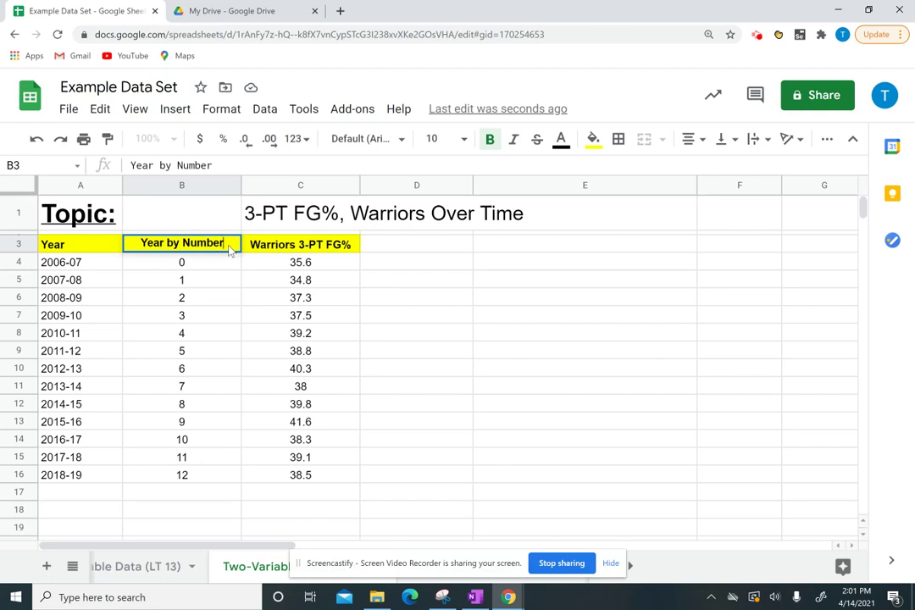
text(()
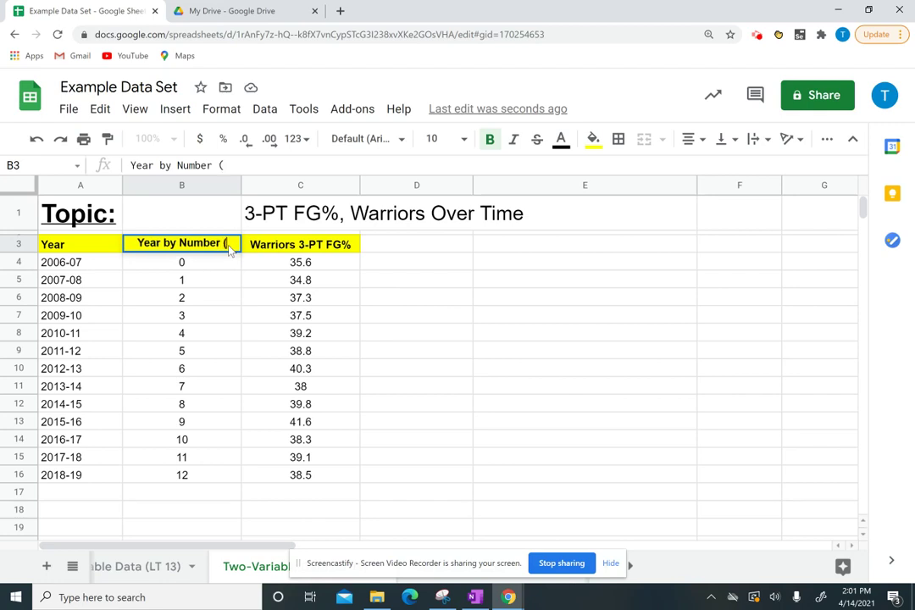
text(x axis)
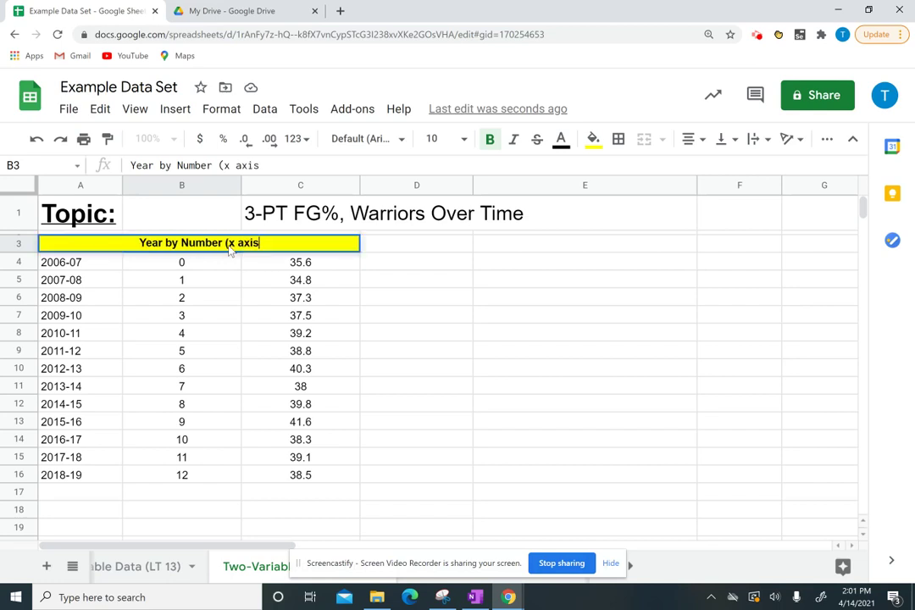
text())
click(314, 298)
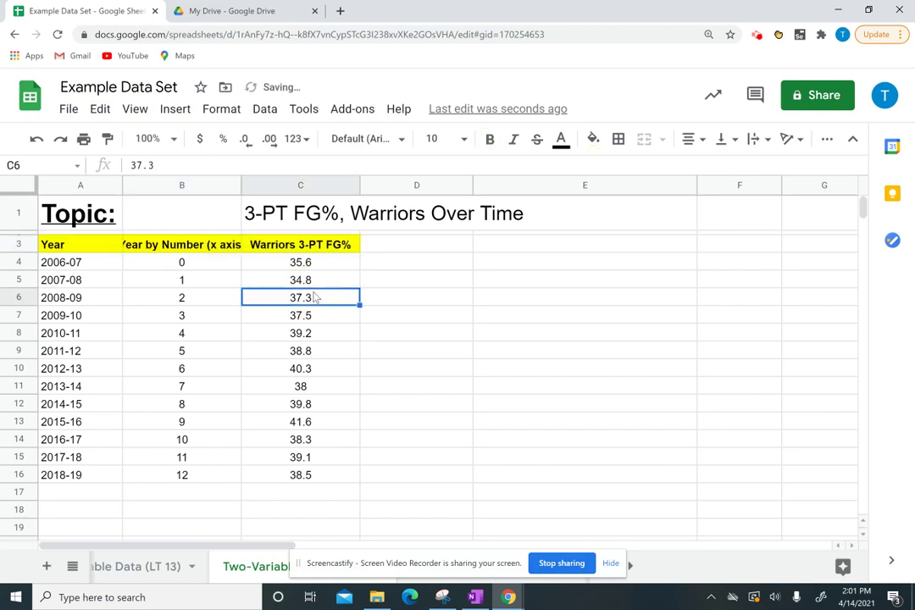
drag(240, 185, 241, 185)
double_click(240, 185)
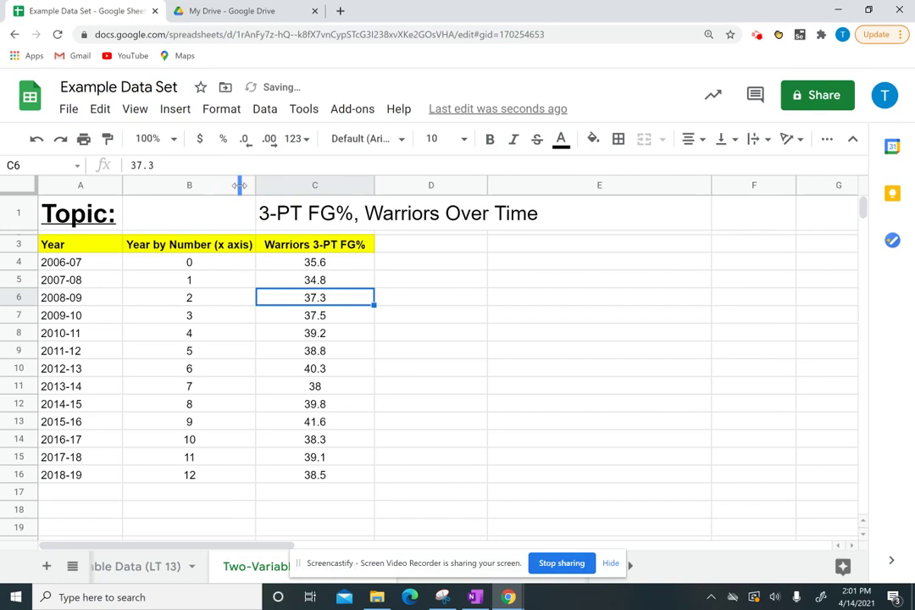
- Extend the header in C3 to "Warriors 3-PT FG% (y axis)" and fit column C's width to its contents
double_click(329, 241)
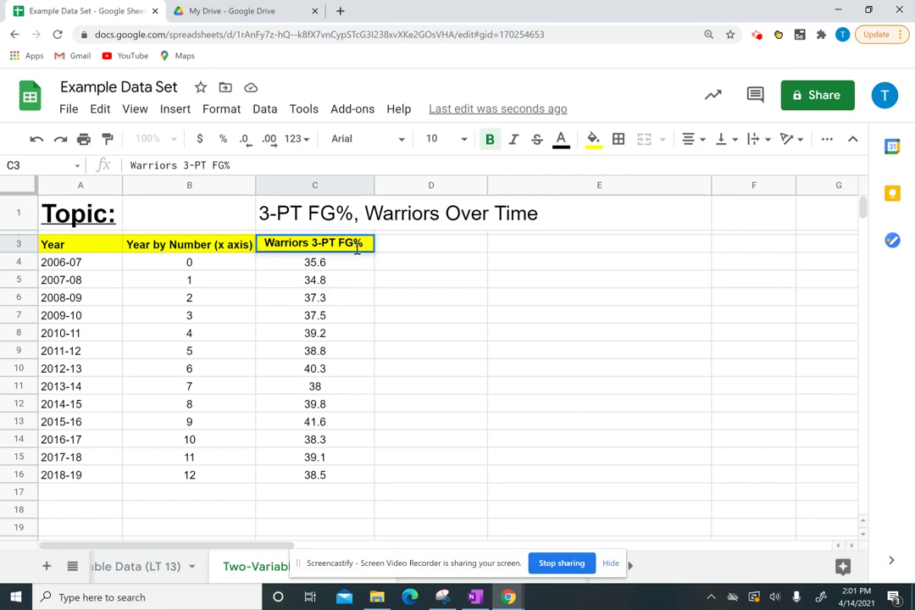
text((y-ax)
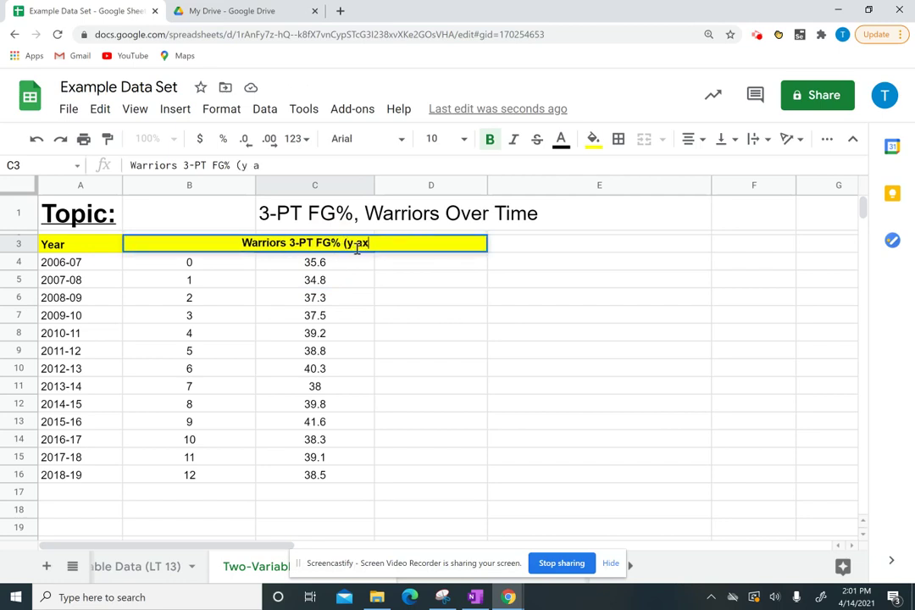
text(is))
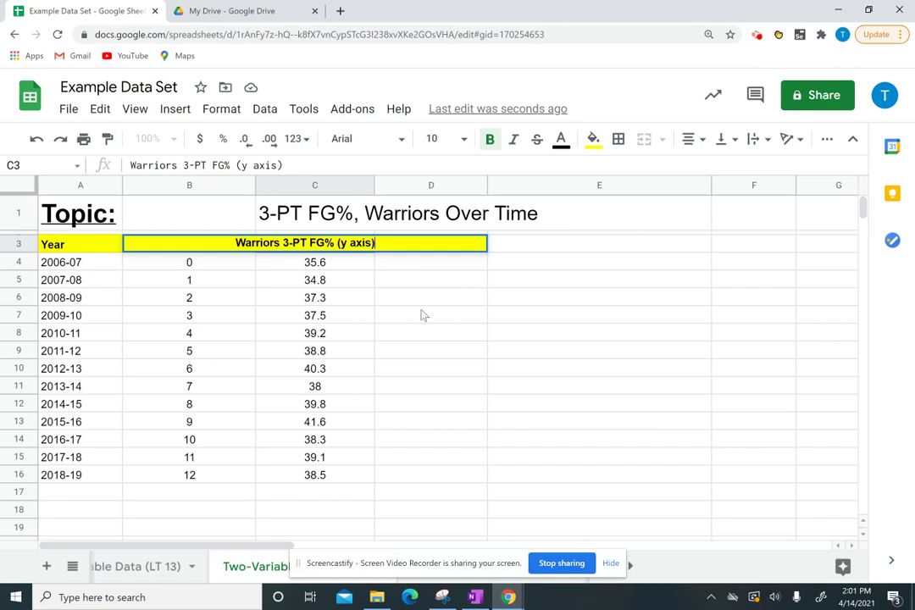
click(423, 315)
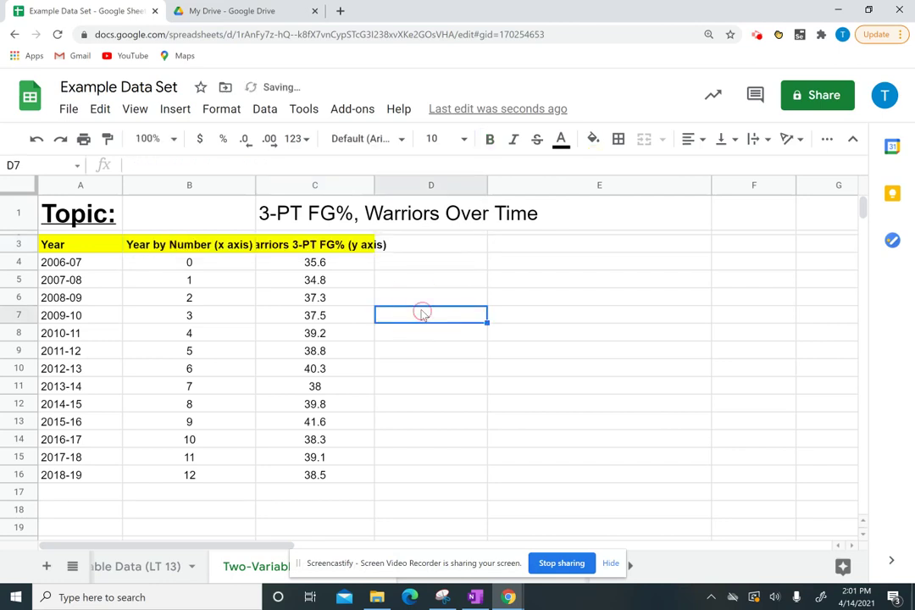
double_click(372, 184)
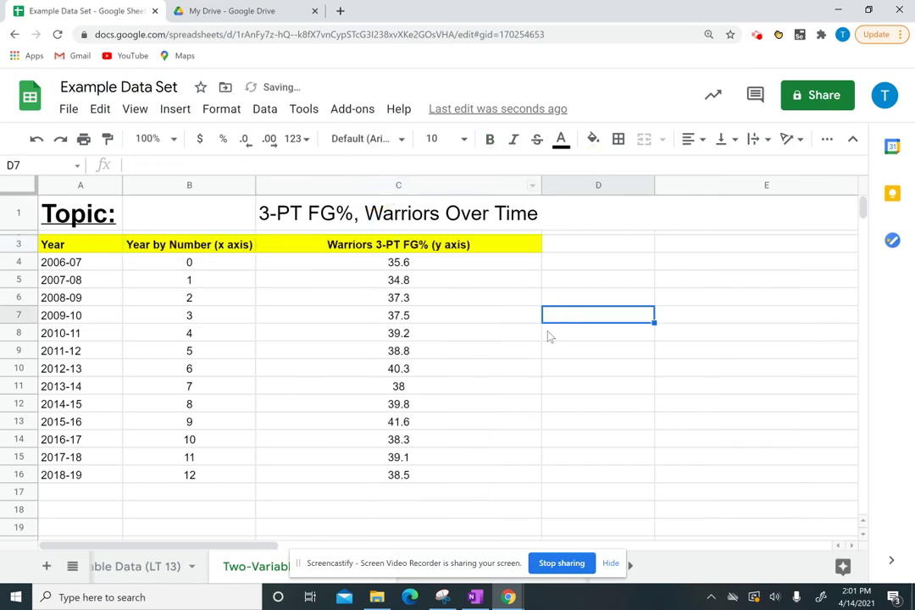
- Enter the label "Correlation Coefficient" in cell D5 and widen column D slightly to fit it
click(598, 265)
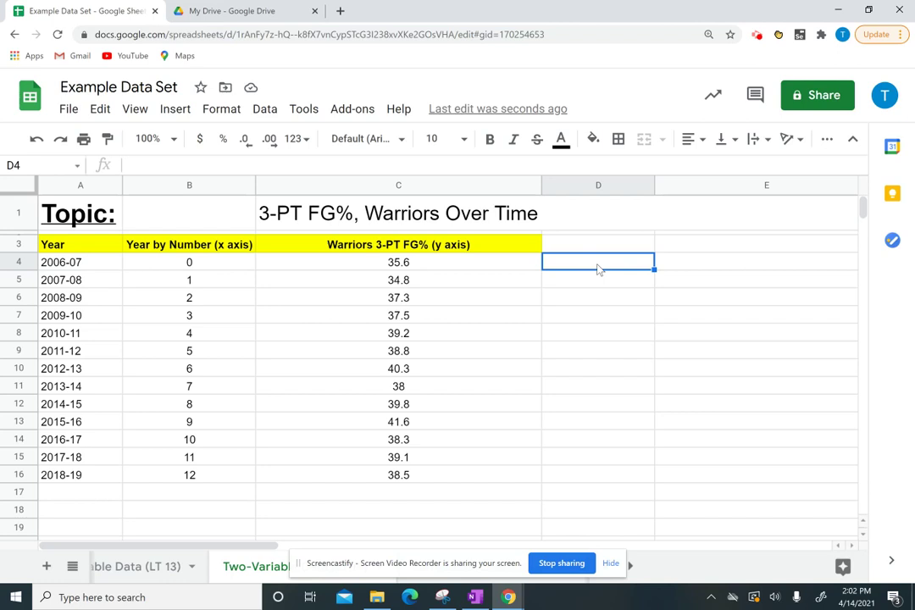
click(683, 268)
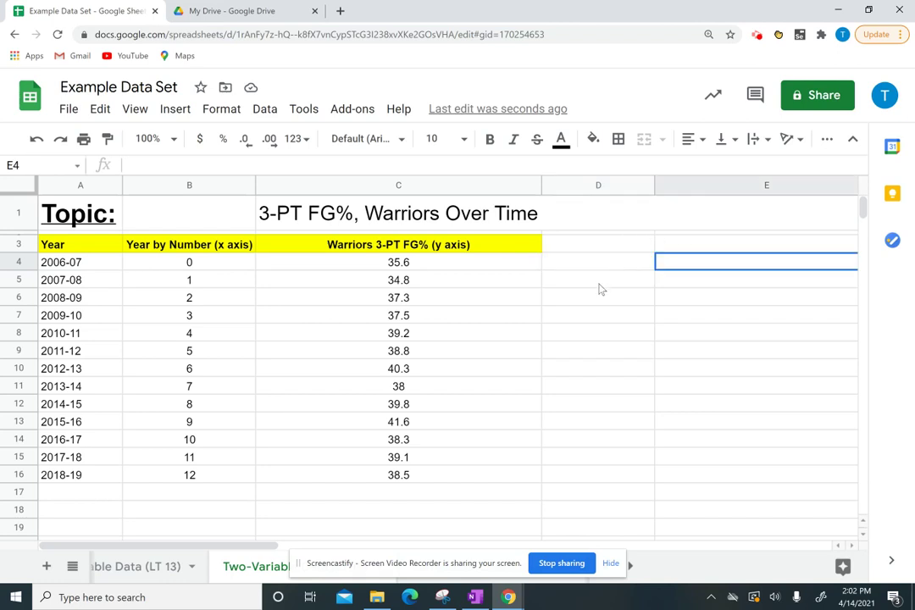
click(599, 288)
text(Corre)
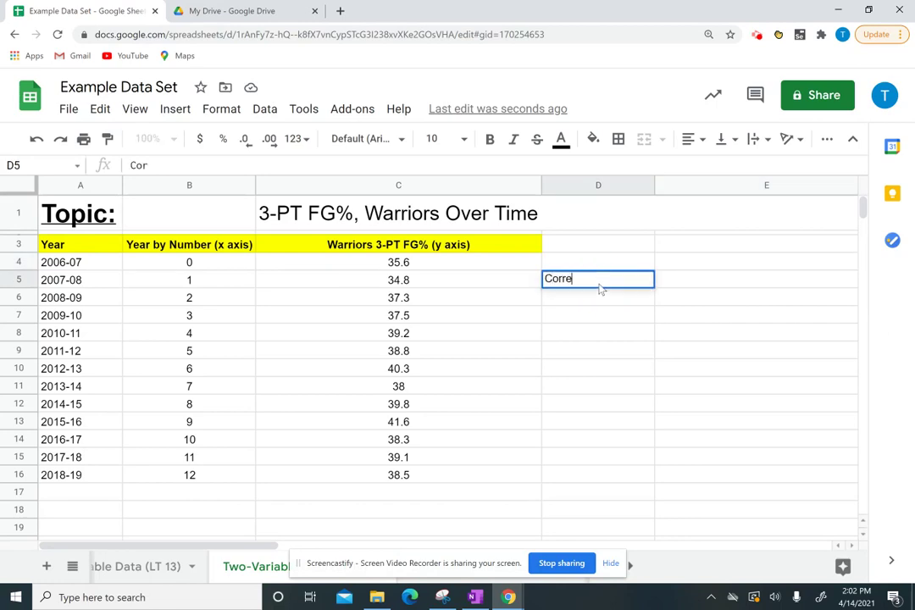
text(lation Coefficient)
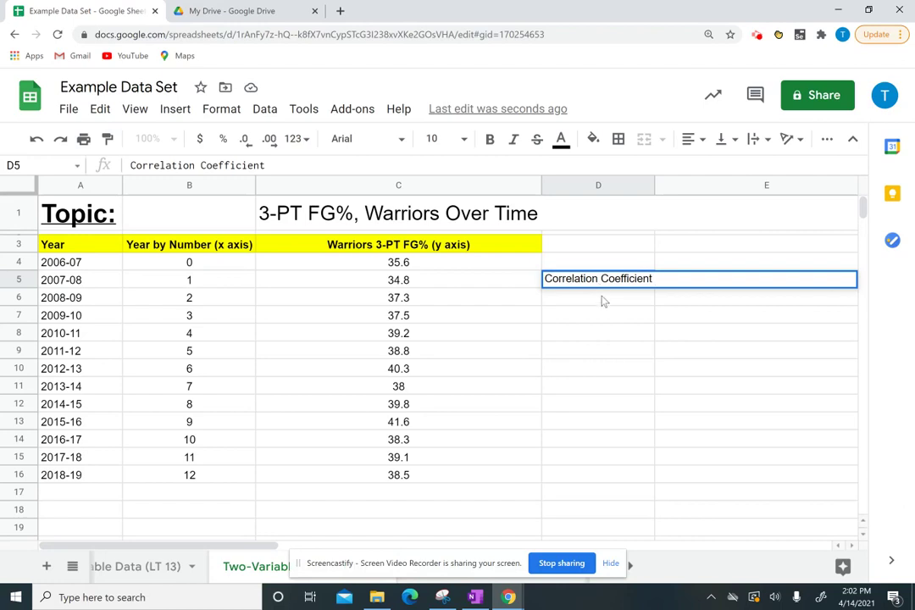
click(603, 300)
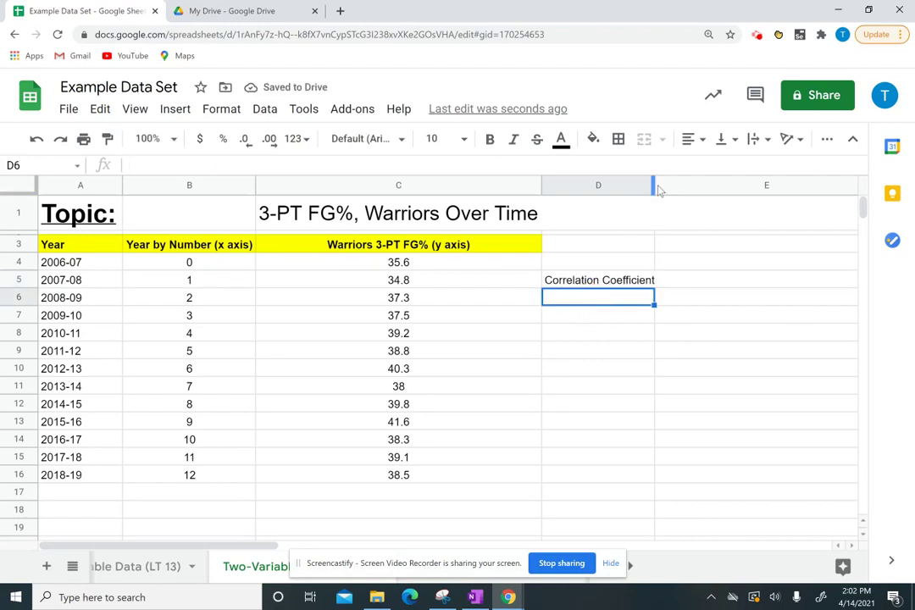
drag(653, 185, 661, 185)
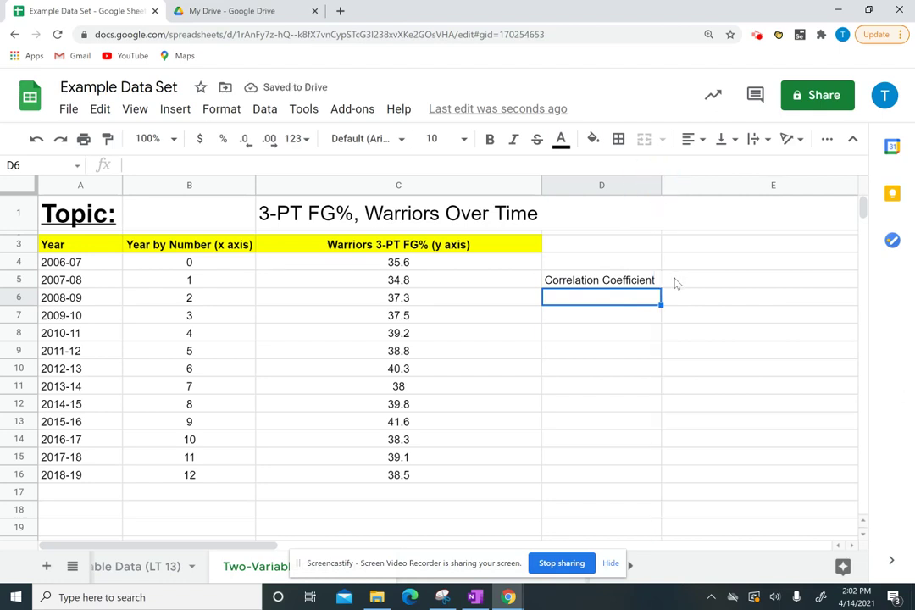
- Start a CORREL formula in cell E5 with the Warriors percentages in C4:C16 as the y data
click(677, 284)
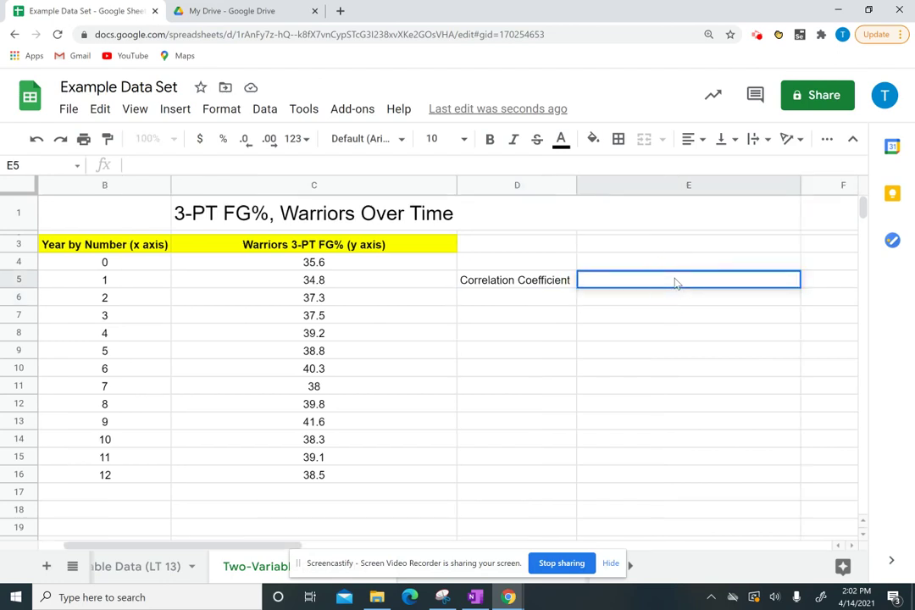
double_click(677, 284)
text(=)
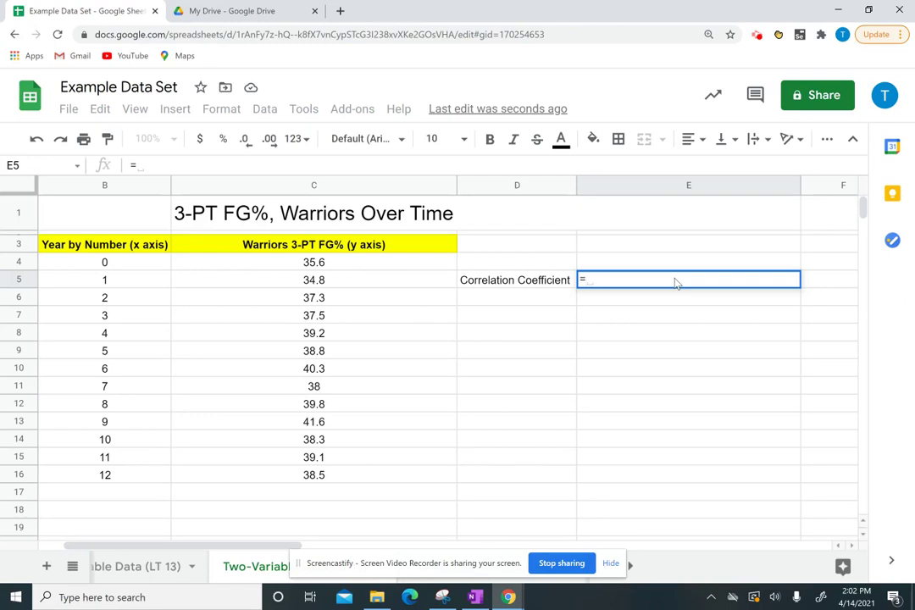
text(co)
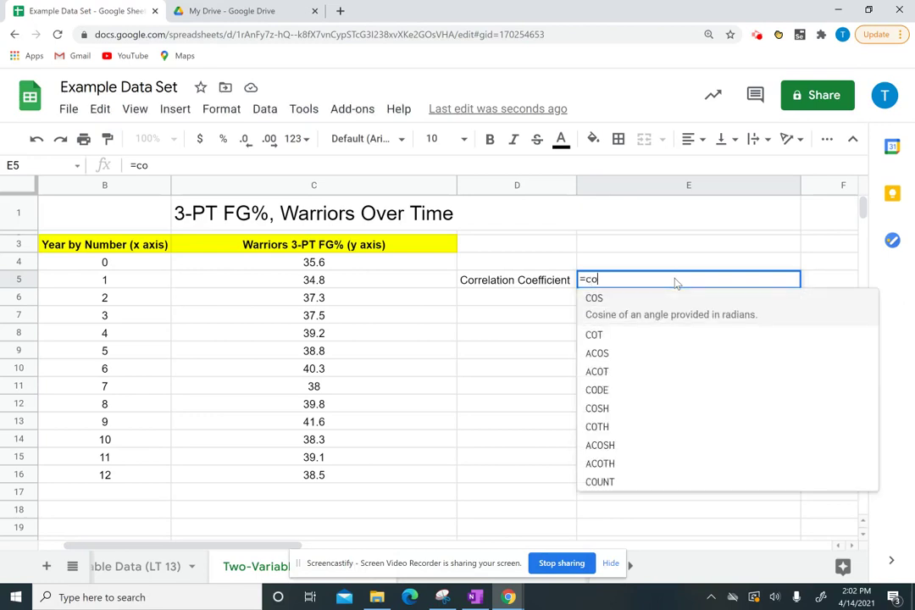
text(rrel)
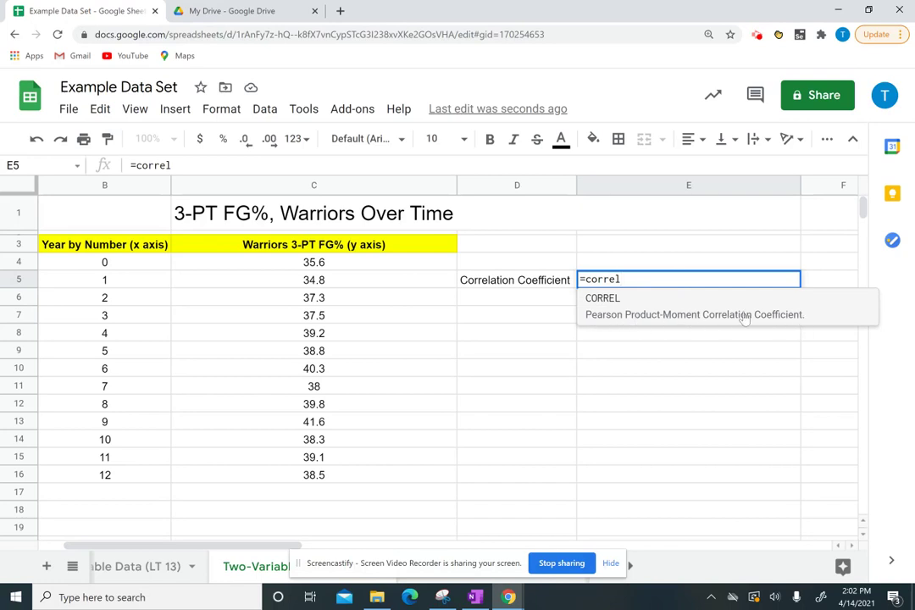
click(645, 298)
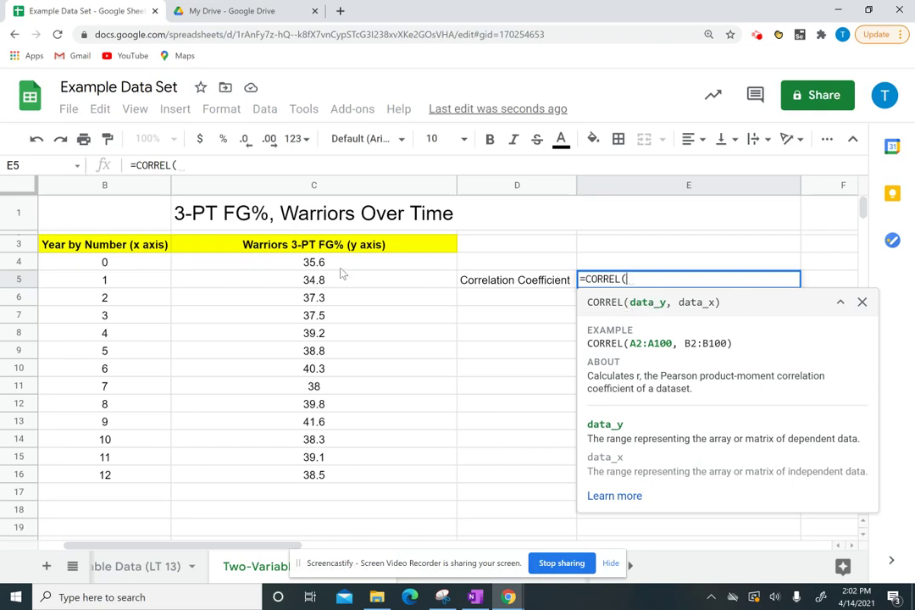
drag(342, 267, 352, 479)
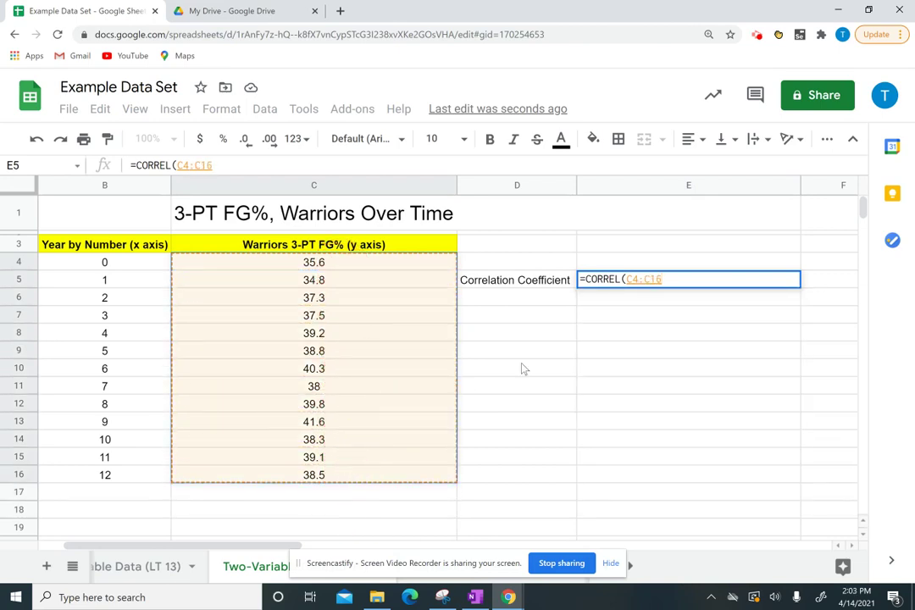
text(,)
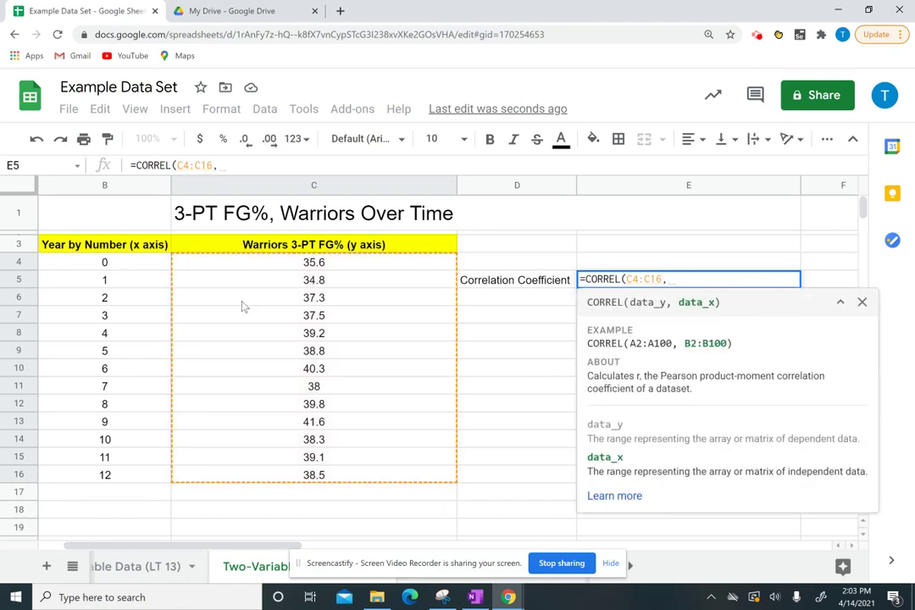
- Complete the CORREL formula with the year numbers in B4:B16 as the x data
drag(103, 265, 125, 472)
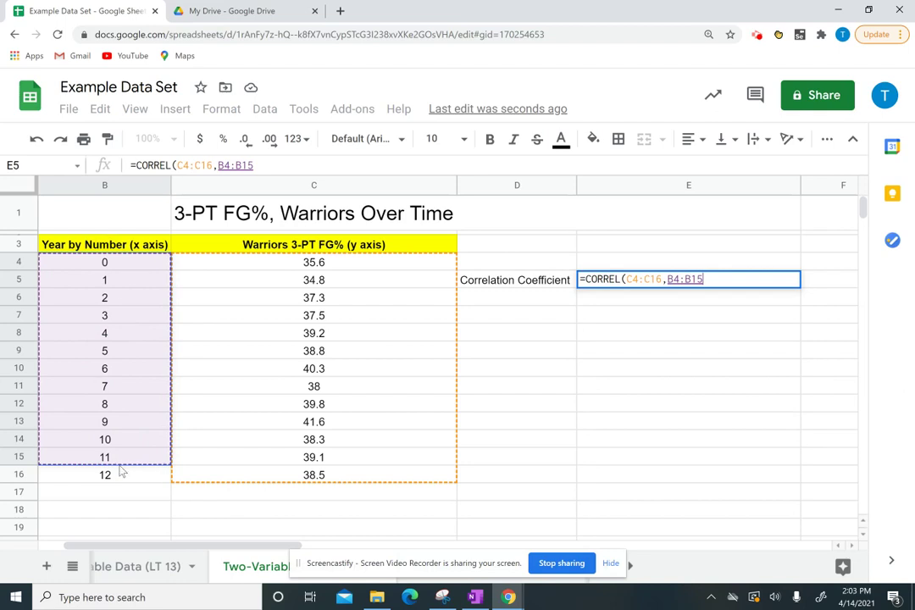
click(110, 268)
drag(113, 280, 119, 479)
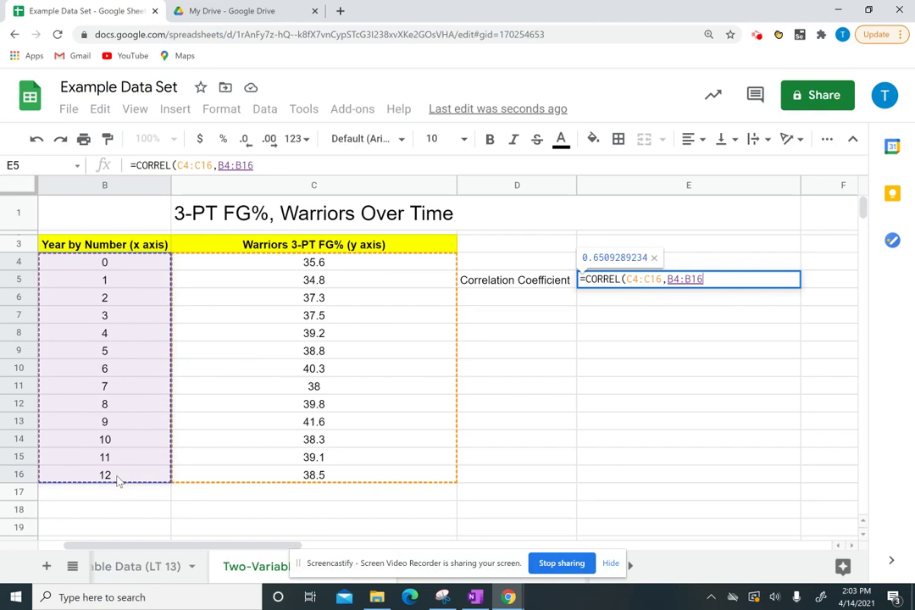
text())
key(Return)
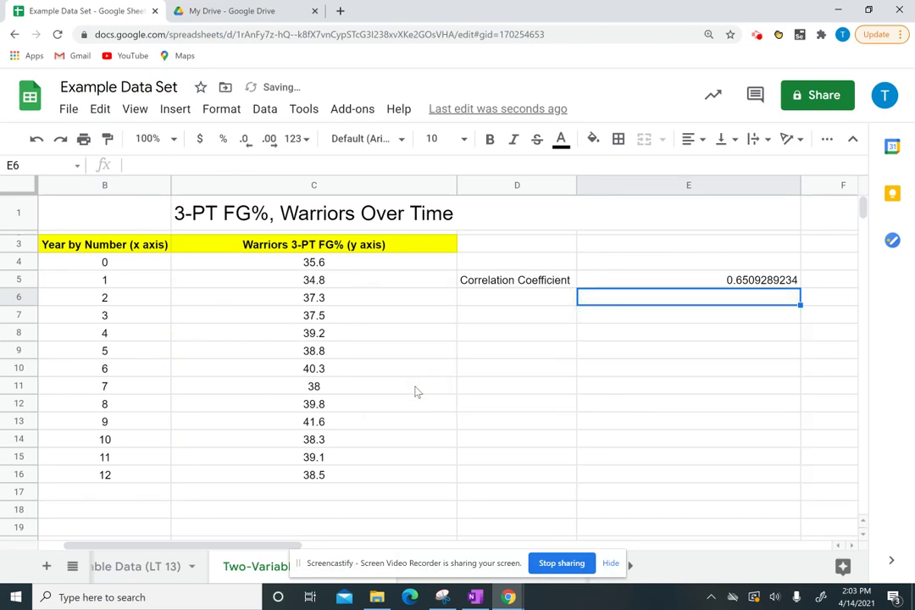
- Fit column E's width to its contents and show the coefficient in E5 with three decimal places
key(ctrl+z)
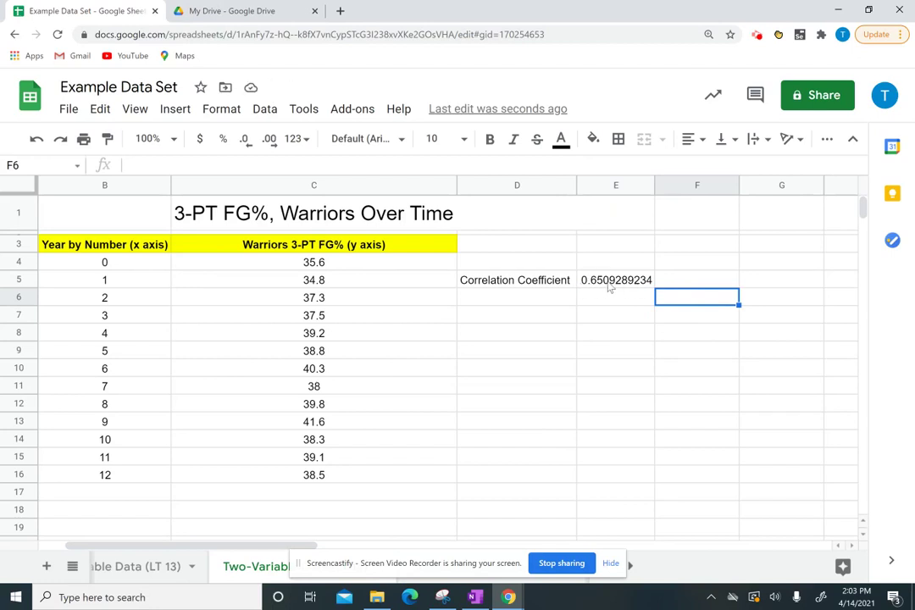
click(595, 282)
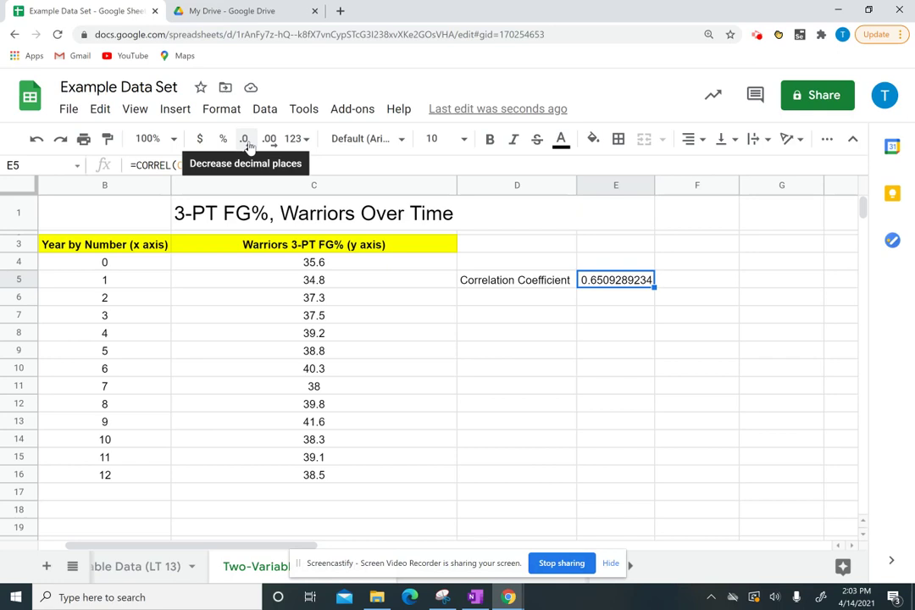
click(245, 140)
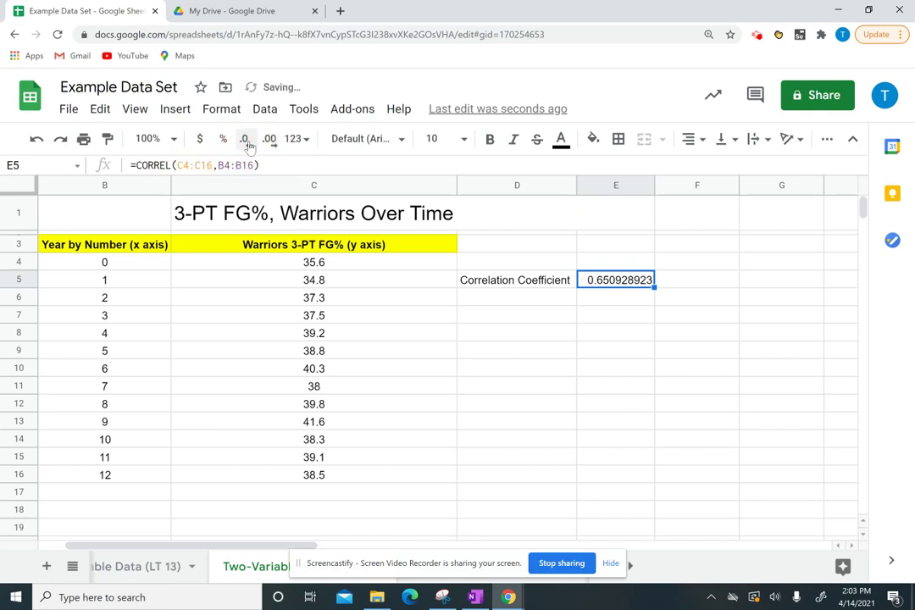
click(245, 139)
click(245, 140)
click(246, 142)
click(247, 142)
click(246, 142)
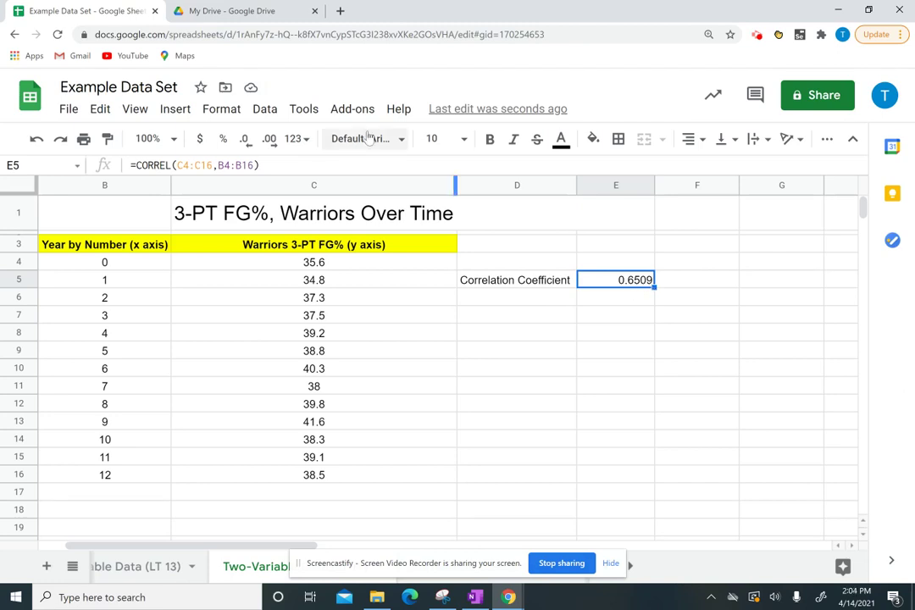
click(245, 140)
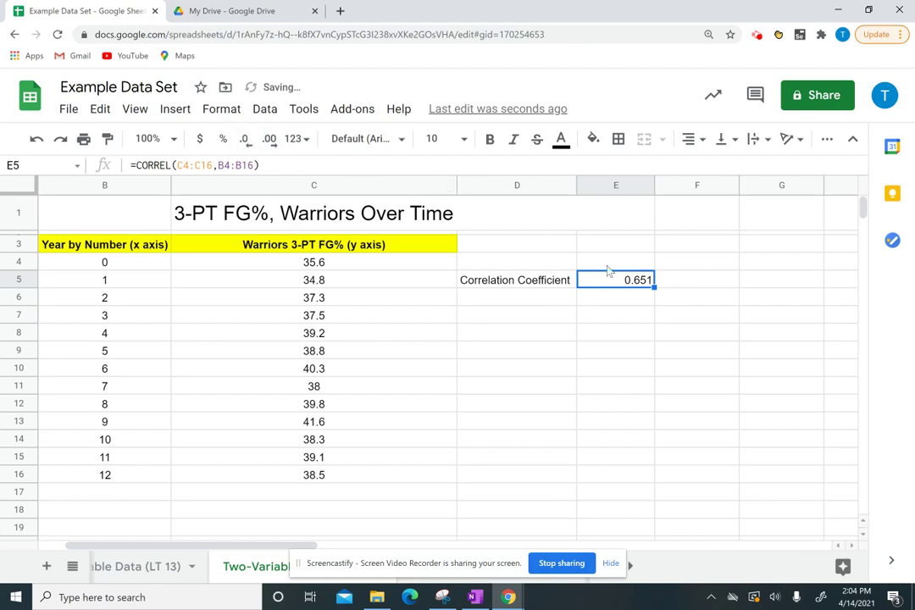
click(547, 321)
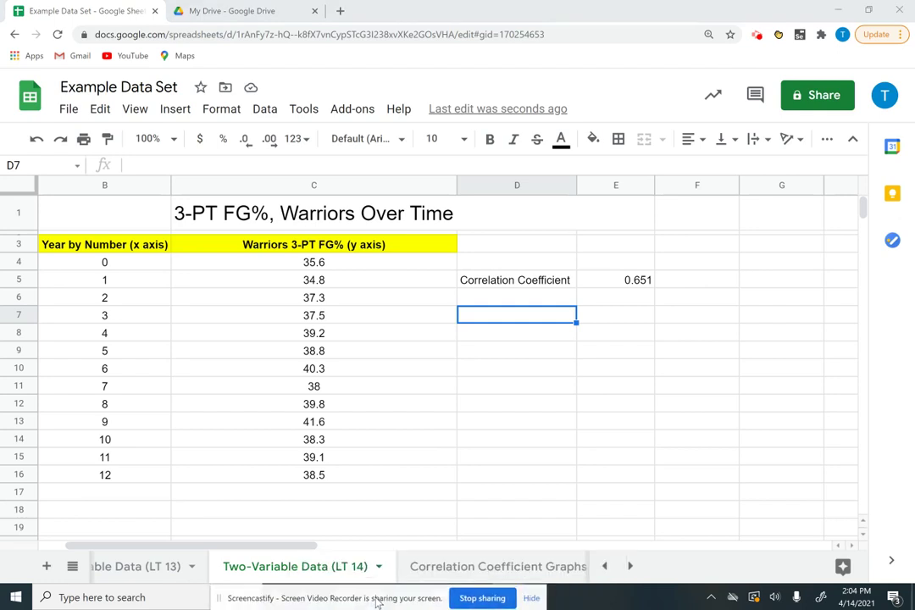
- Extend the label in D5 to "Correlation Coefficient (r)" and widen column D to fit it
click(482, 566)
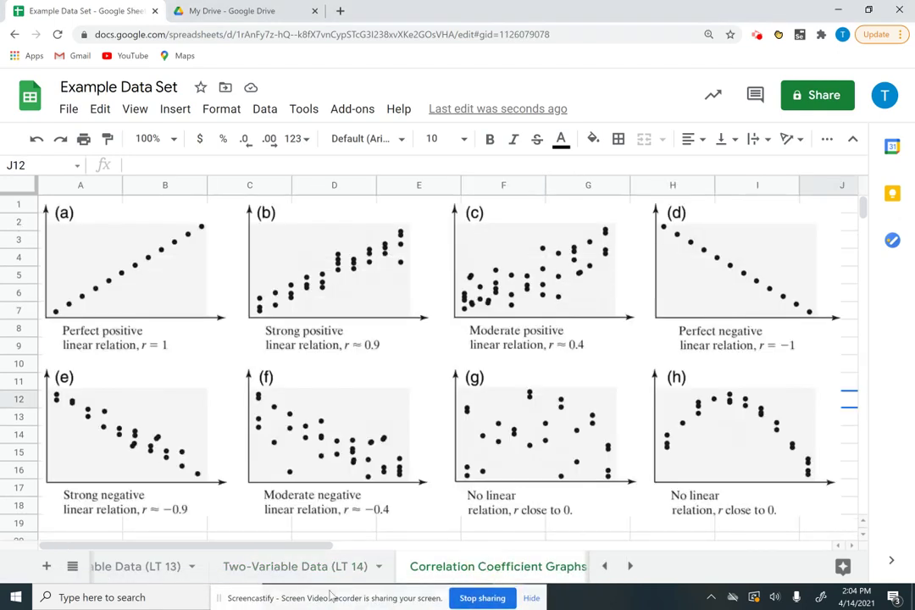
click(284, 566)
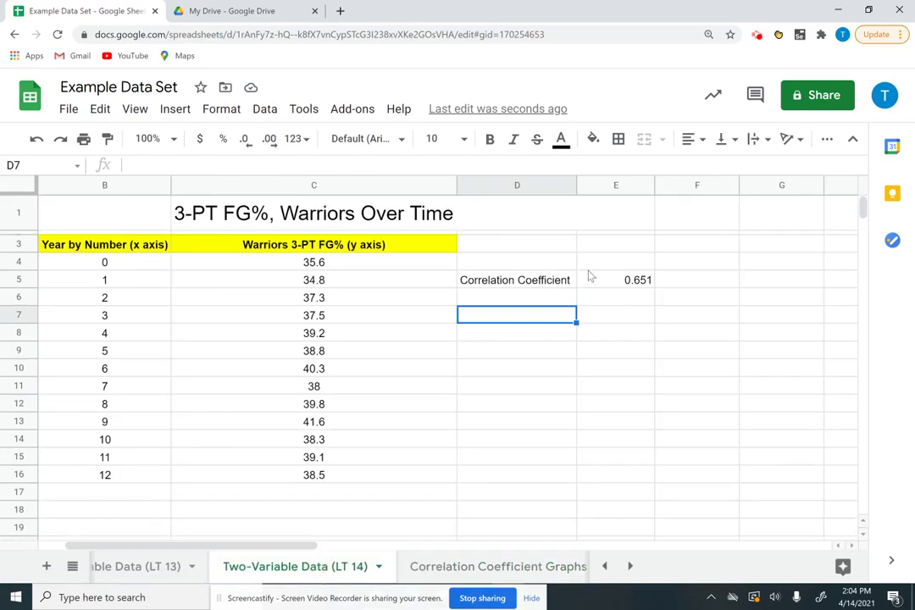
double_click(570, 280)
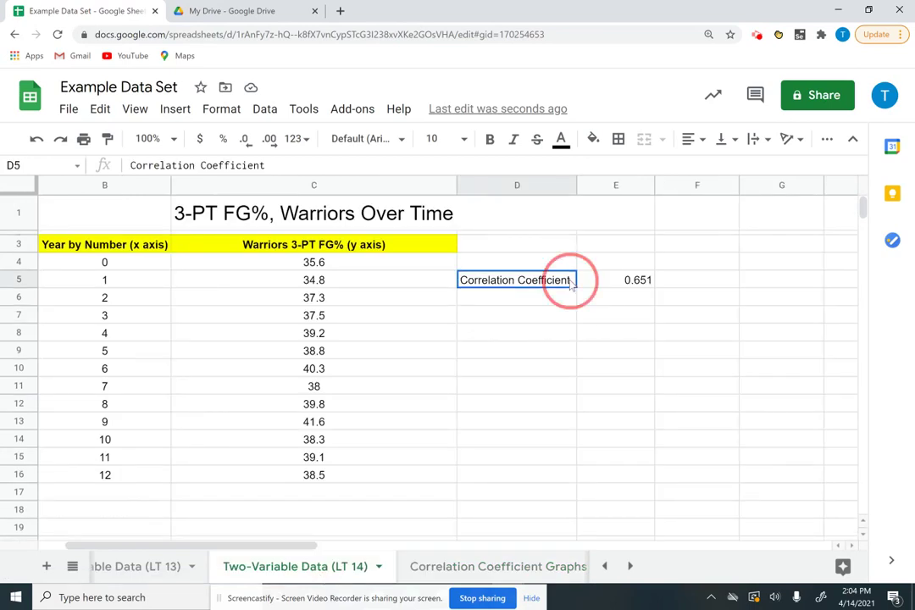
text((r)
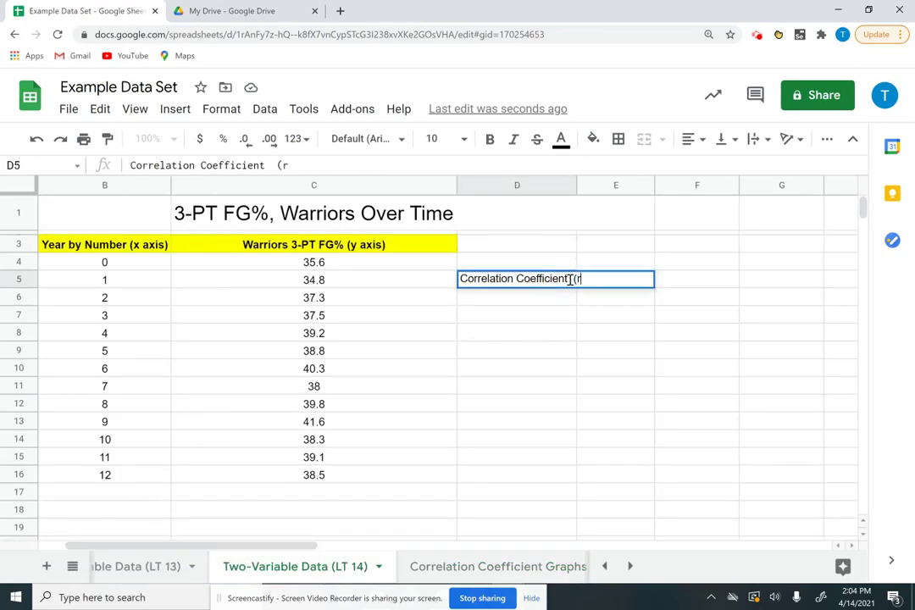
click(615, 332)
drag(575, 185, 590, 186)
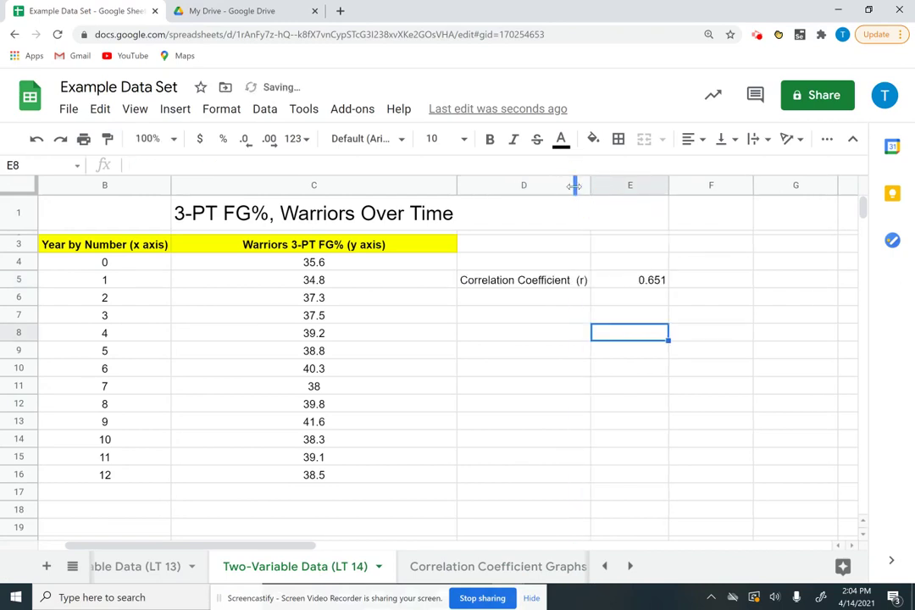
- Fit column E's width to the shortened correlation value
click(627, 368)
double_click(667, 188)
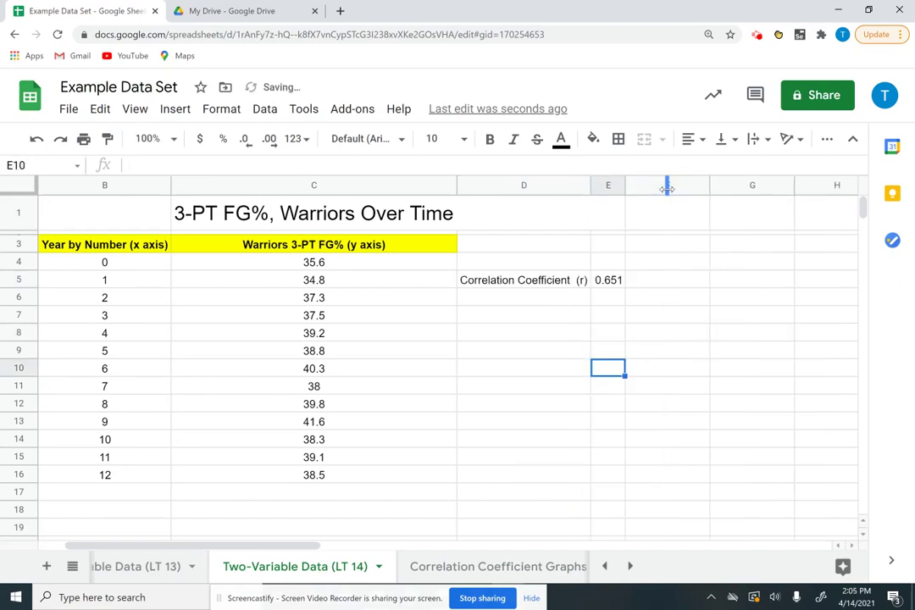
key(Left)
key(Up)
key(Up)
key(Up)
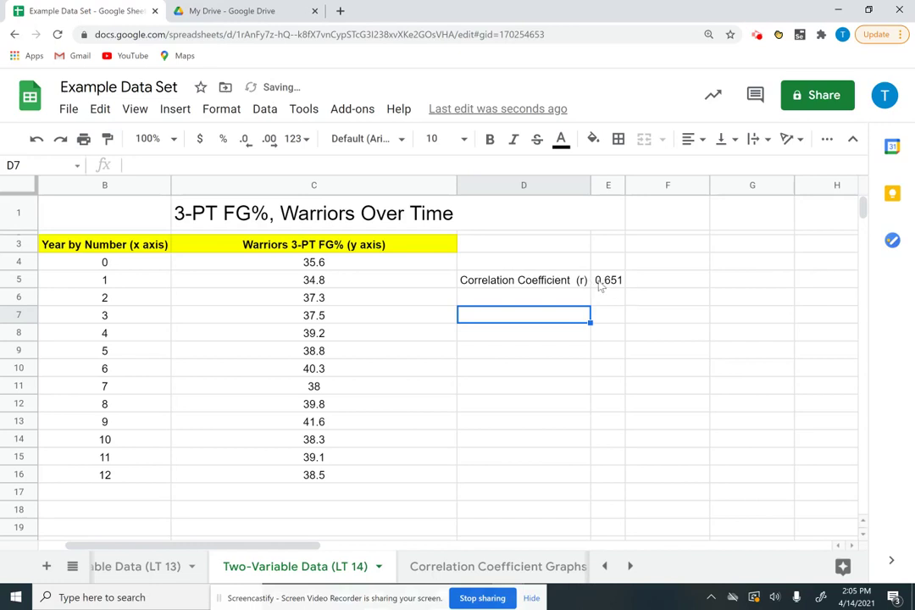
- Consult the Correlation Coefficient Graphs sheet and enter the note "This shows a moderate positve relationship" in cell F5 of the Two-Variable Data (LT 14) sheet
click(458, 572)
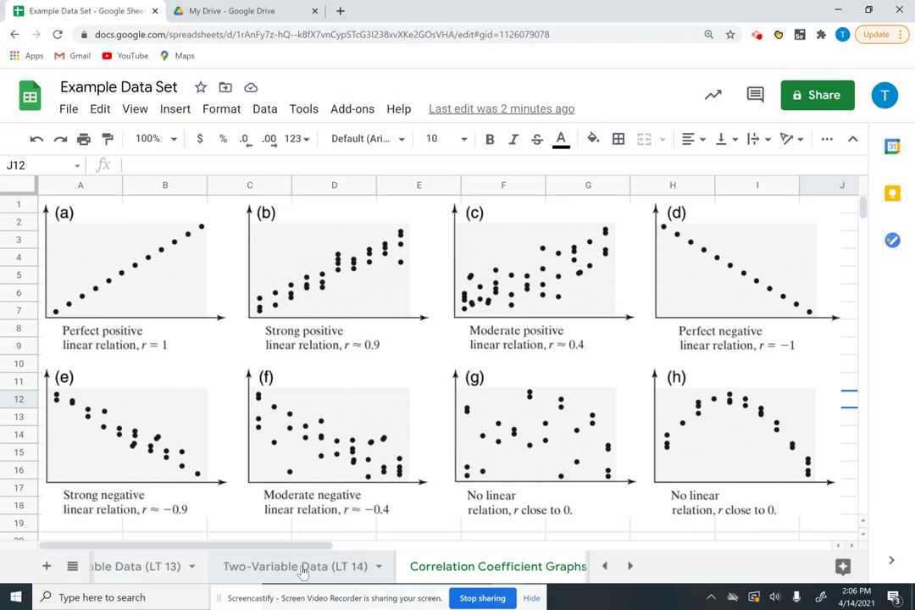
click(302, 572)
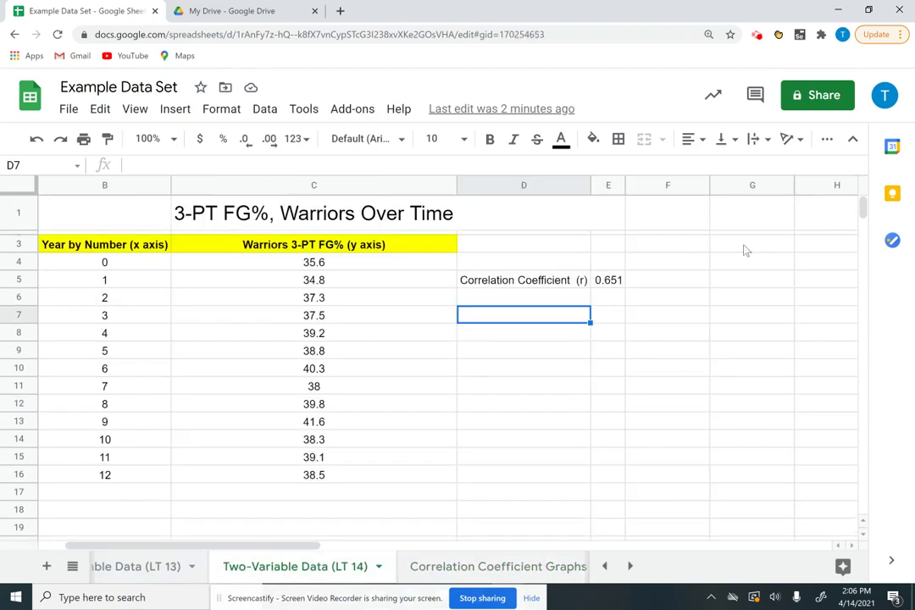
double_click(665, 279)
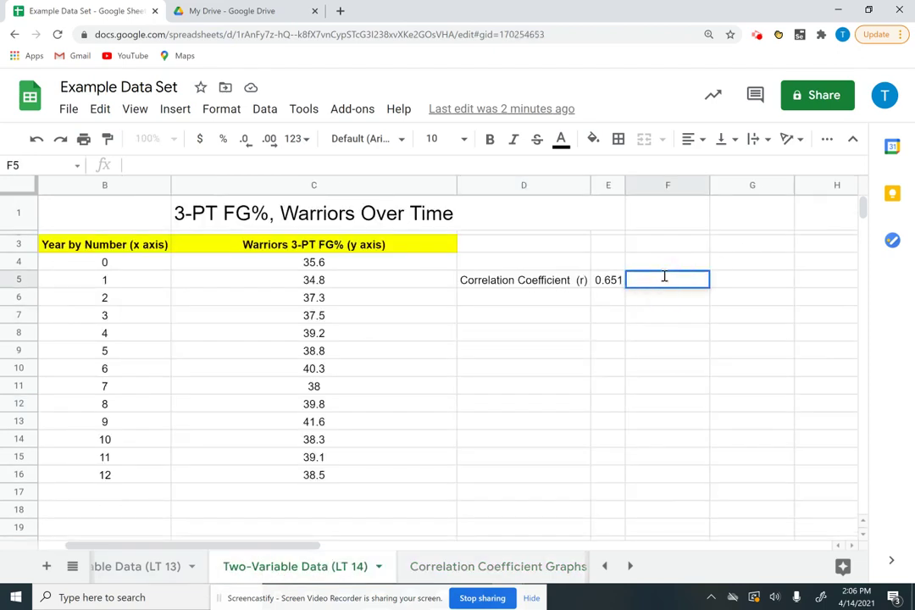
text(This sho)
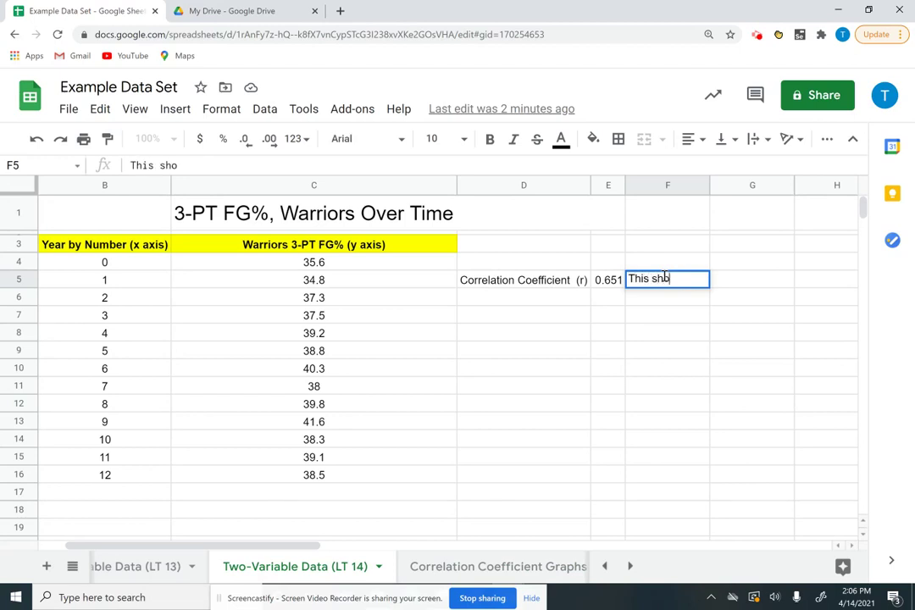
text(ws a moder)
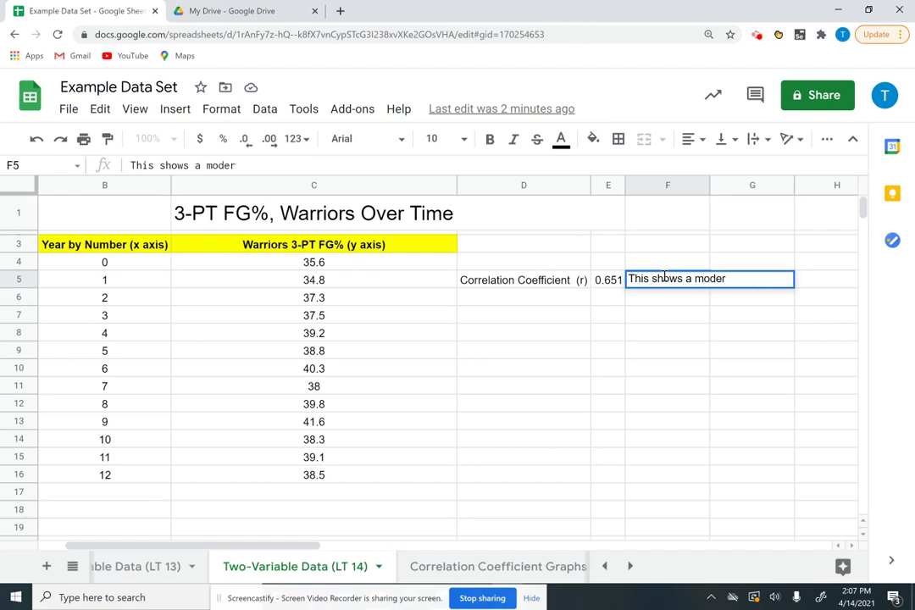
text(ate posit)
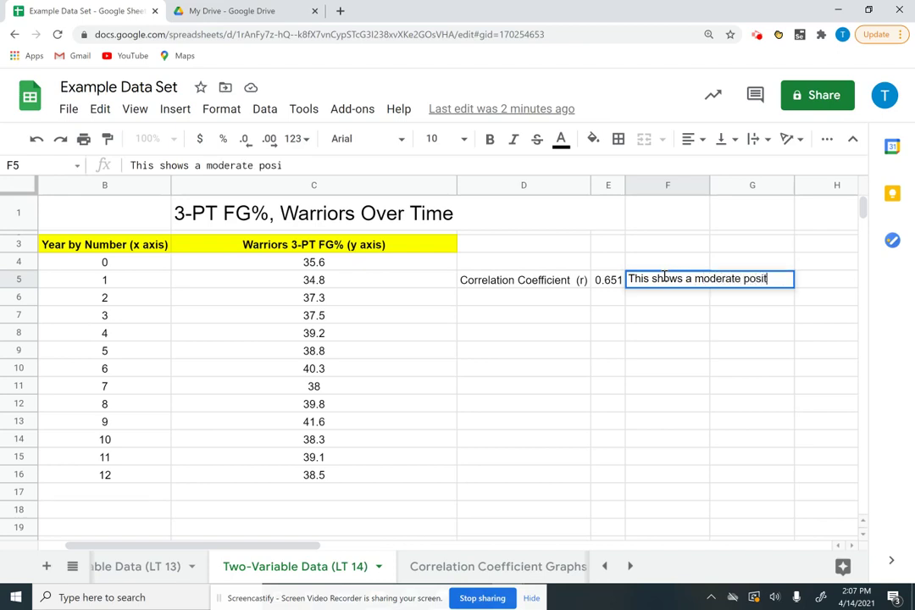
text(ve relation)
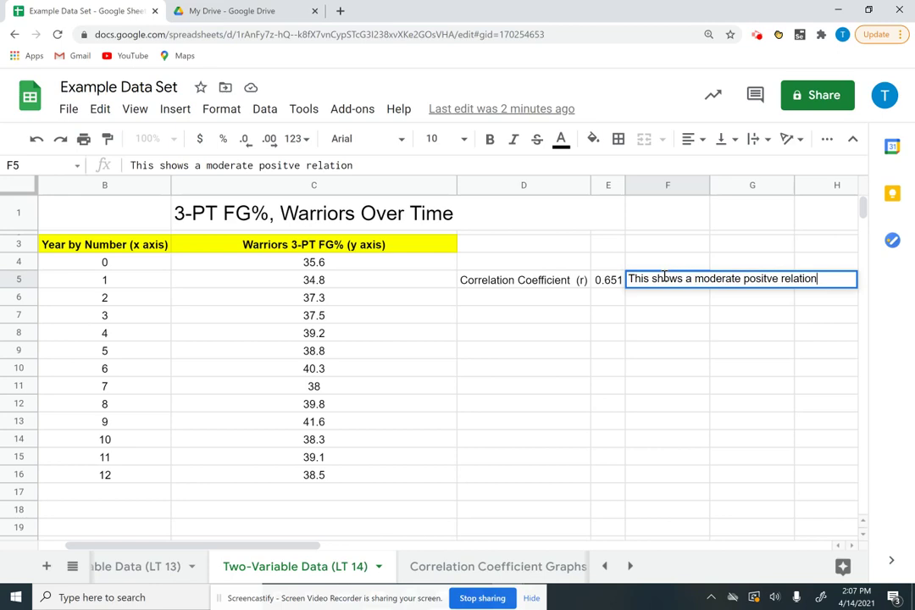
text(ship)
click(664, 333)
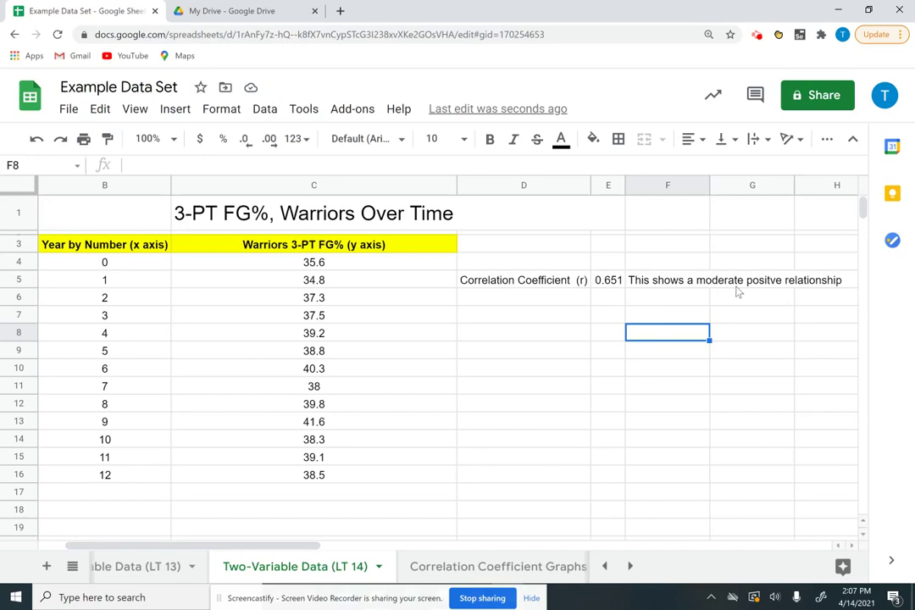
click(524, 314)
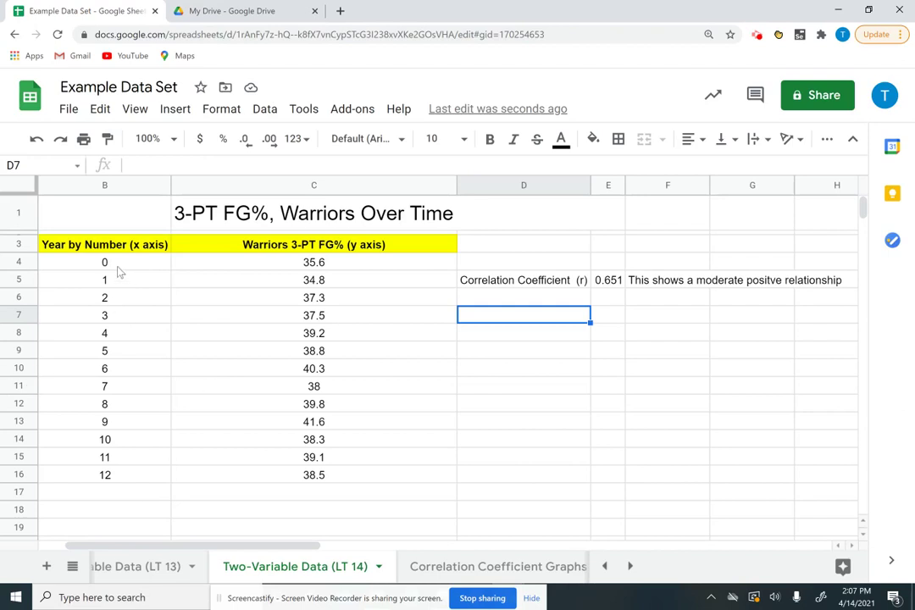
drag(280, 546, 188, 546)
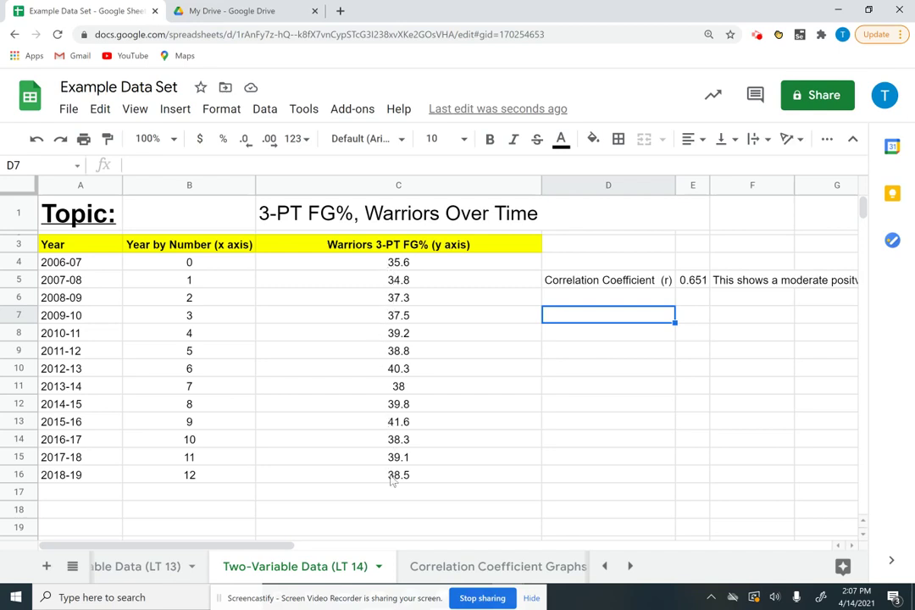
scroll(509, 407, right, 2)
click(607, 386)
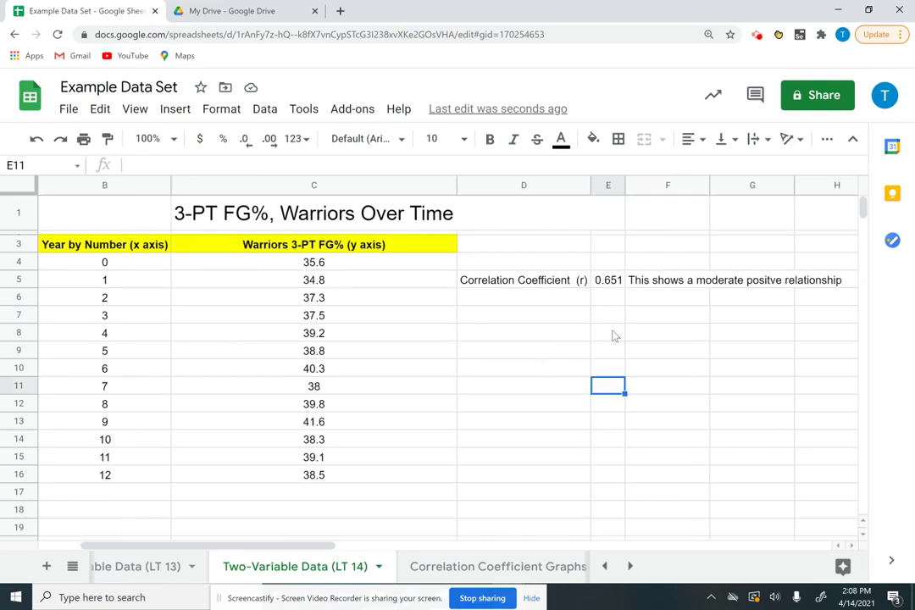